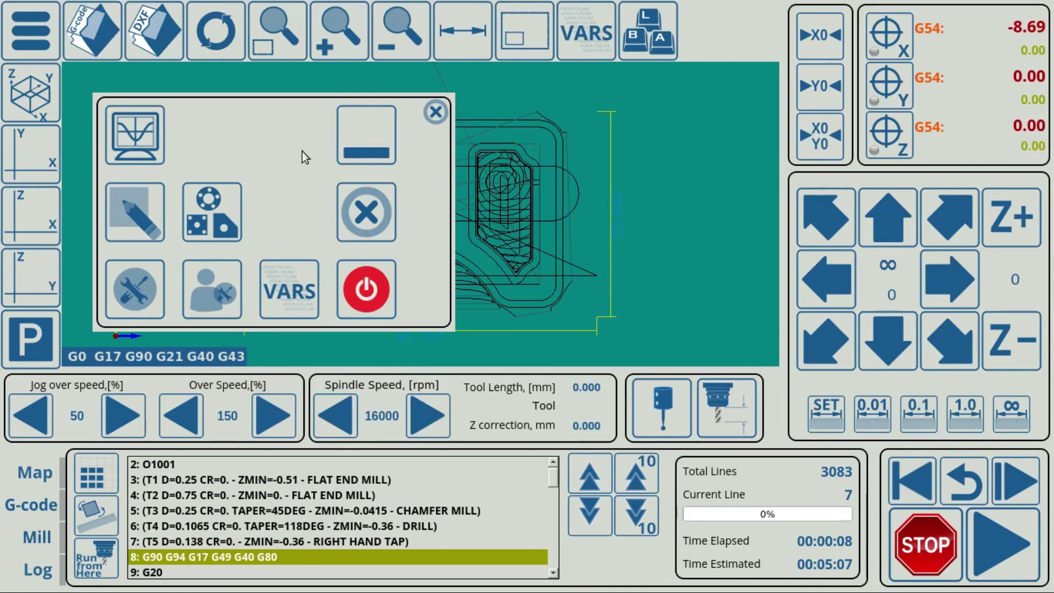
Start a gantry alignment run from User Settings, then cancel it and close the panel
left_click(221, 304)
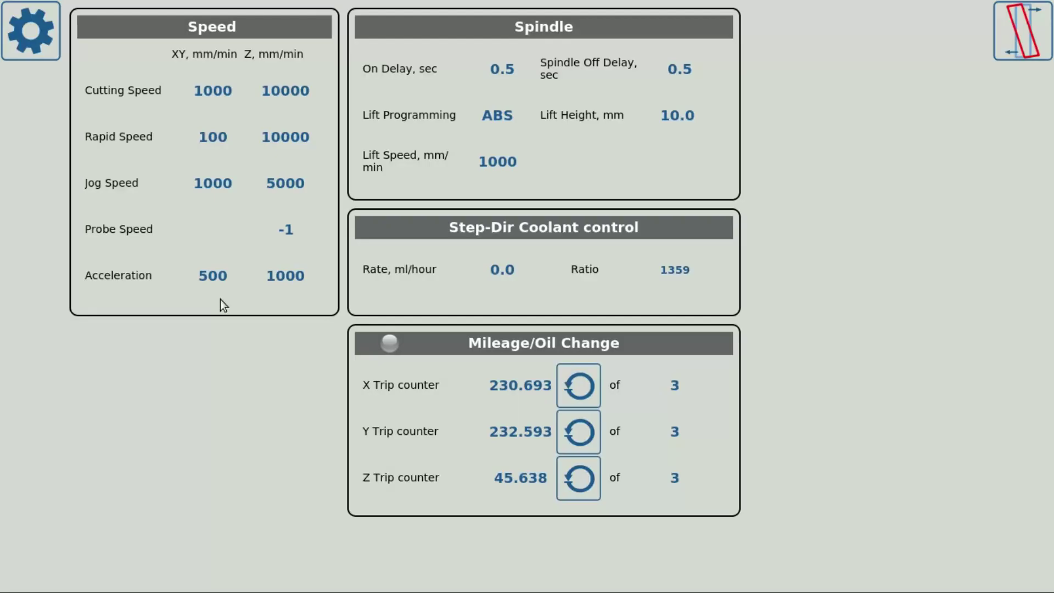
left_click(1001, 47)
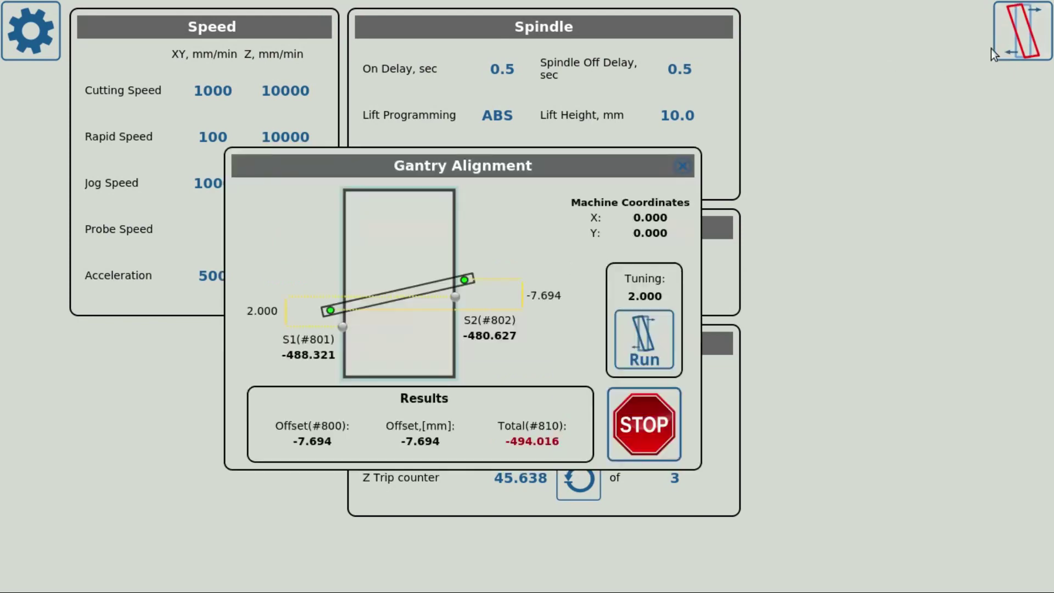
left_click(656, 327)
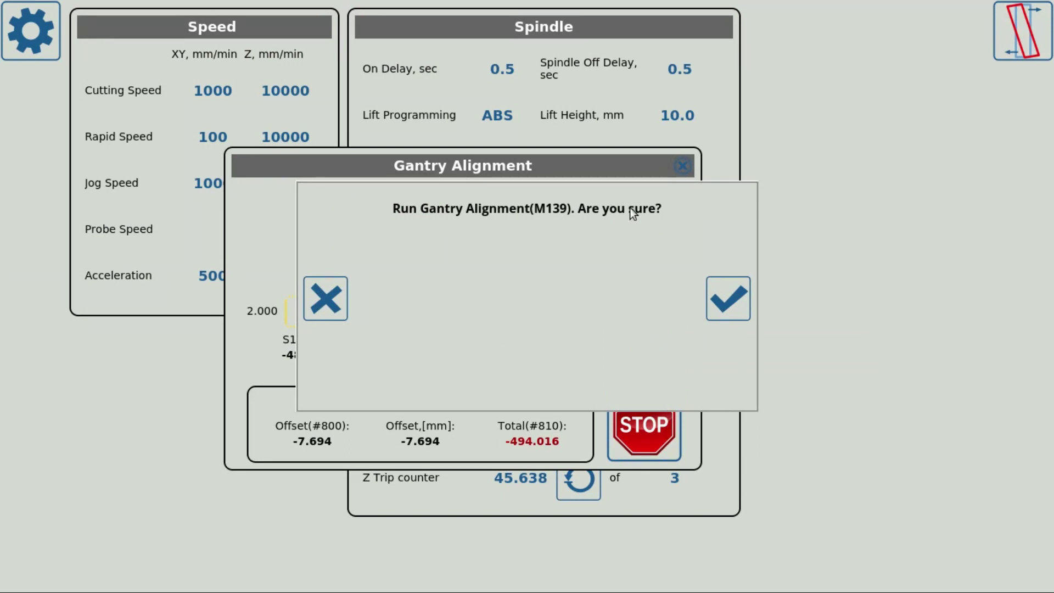
left_click(332, 297)
left_click(683, 166)
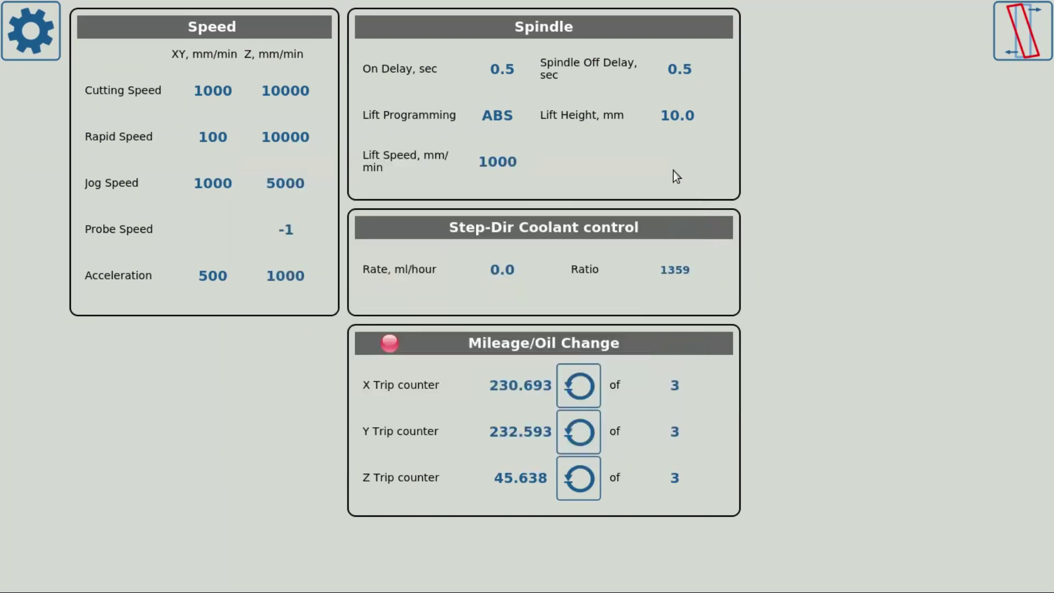
Open the machine configuration and select all of the M139 macro code
left_click(45, 35)
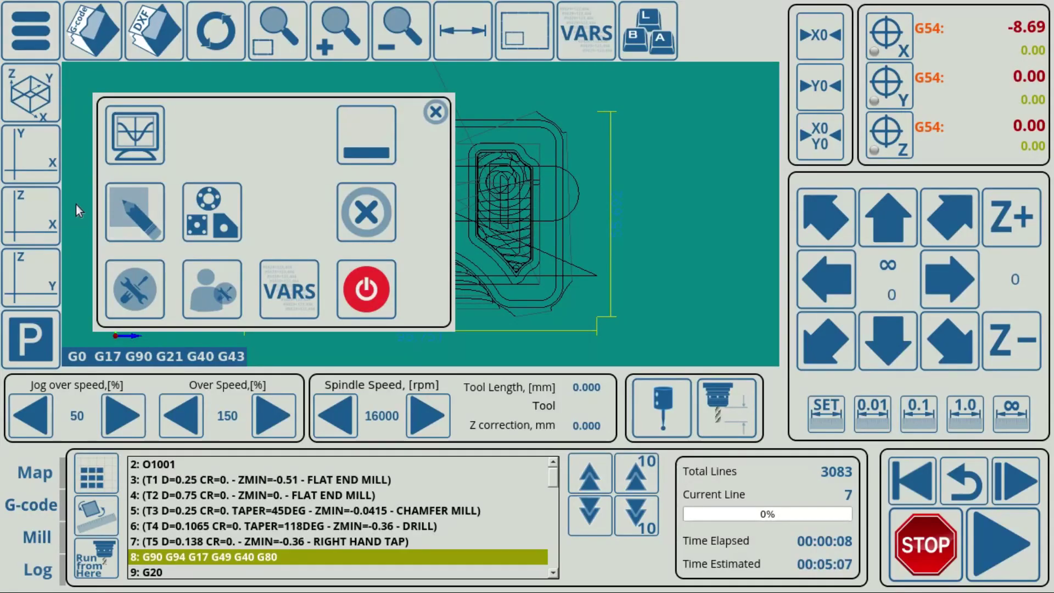
left_click(140, 282)
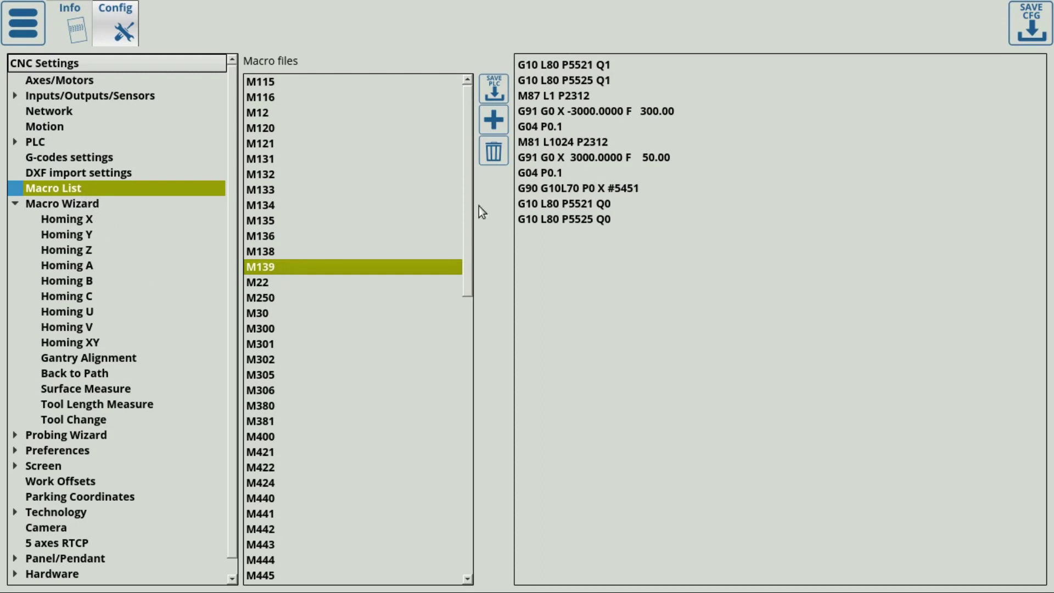
left_click_drag(610, 226, 522, 60)
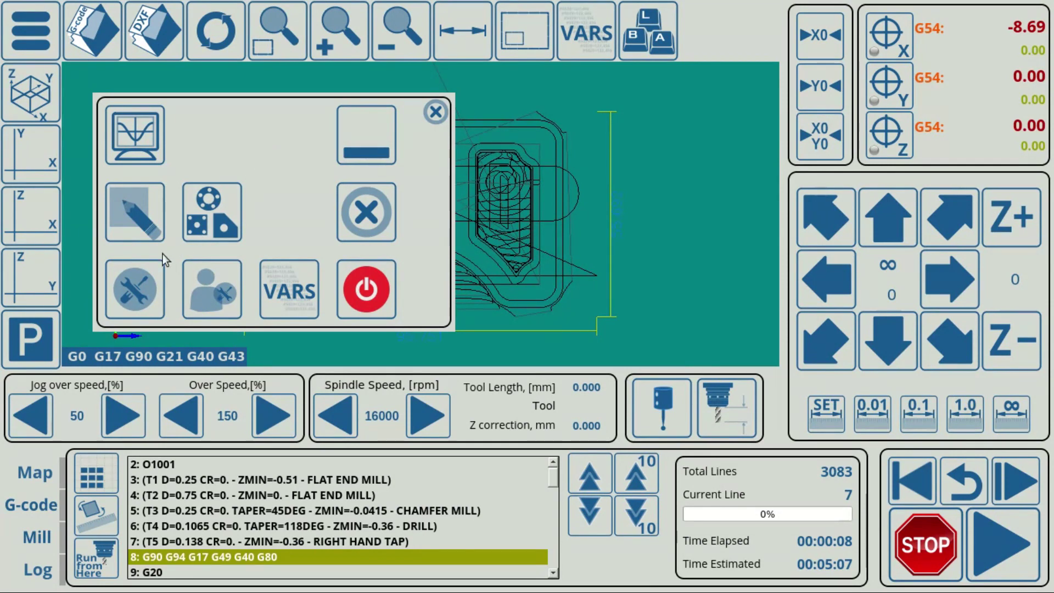
In Macro Wizard > Gantry Alignment, keep axis X, negative direction, and check the sensor numbers
left_click(142, 274)
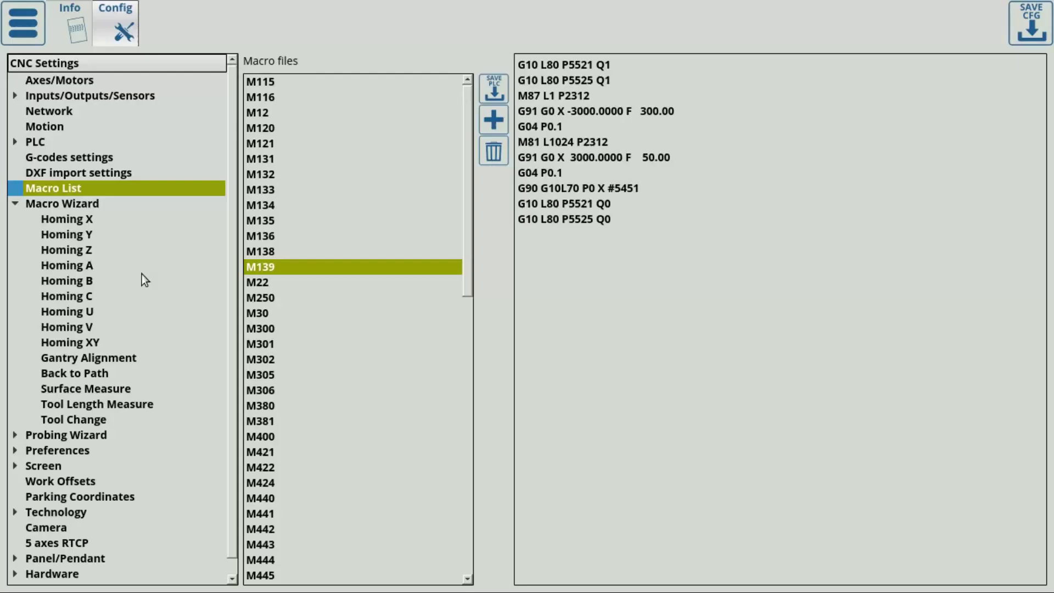
left_click(68, 203)
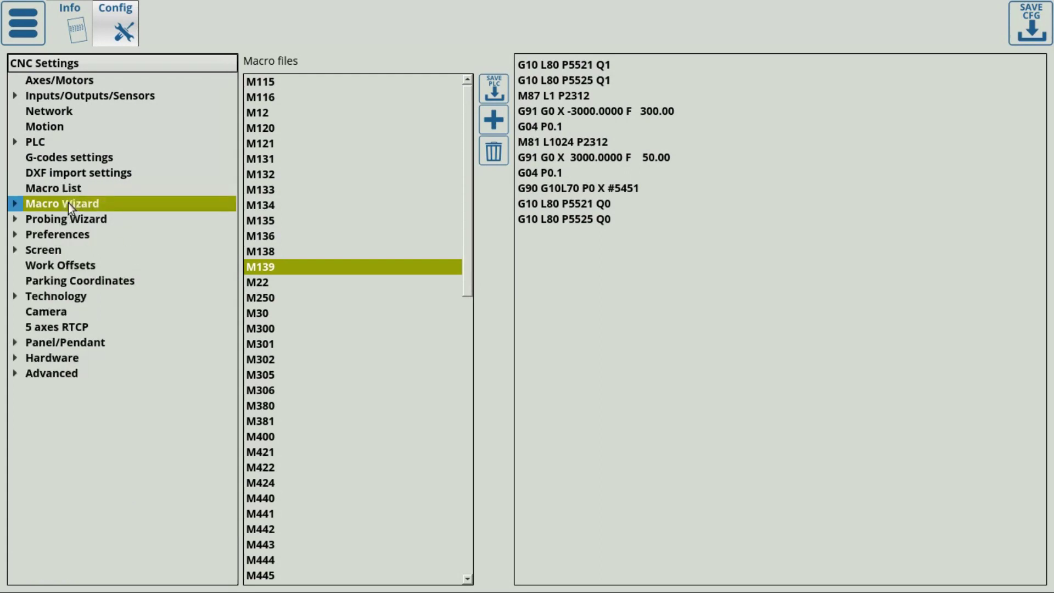
double_click(68, 203)
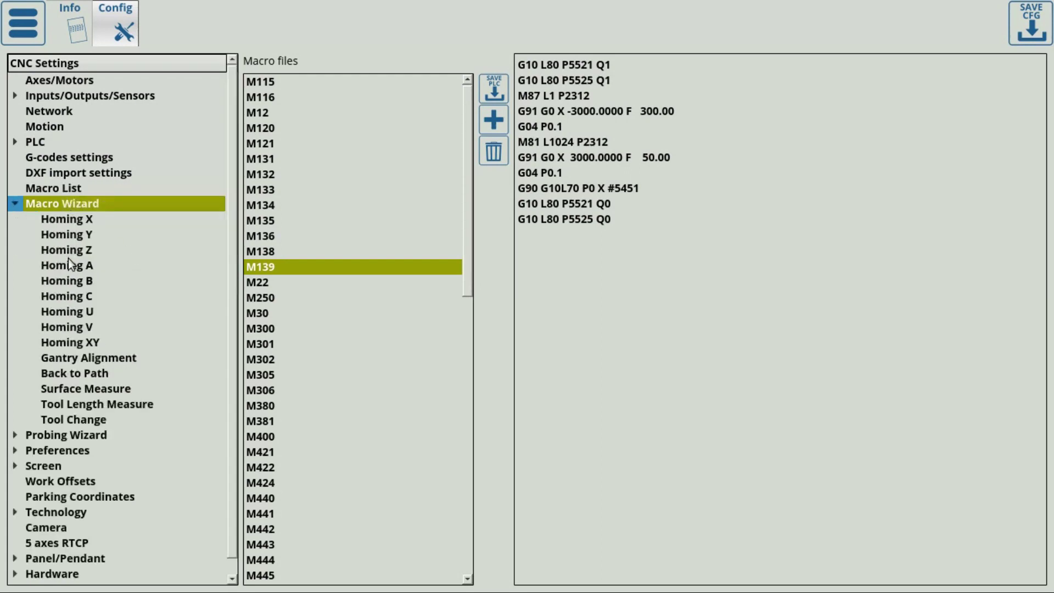
left_click(87, 359)
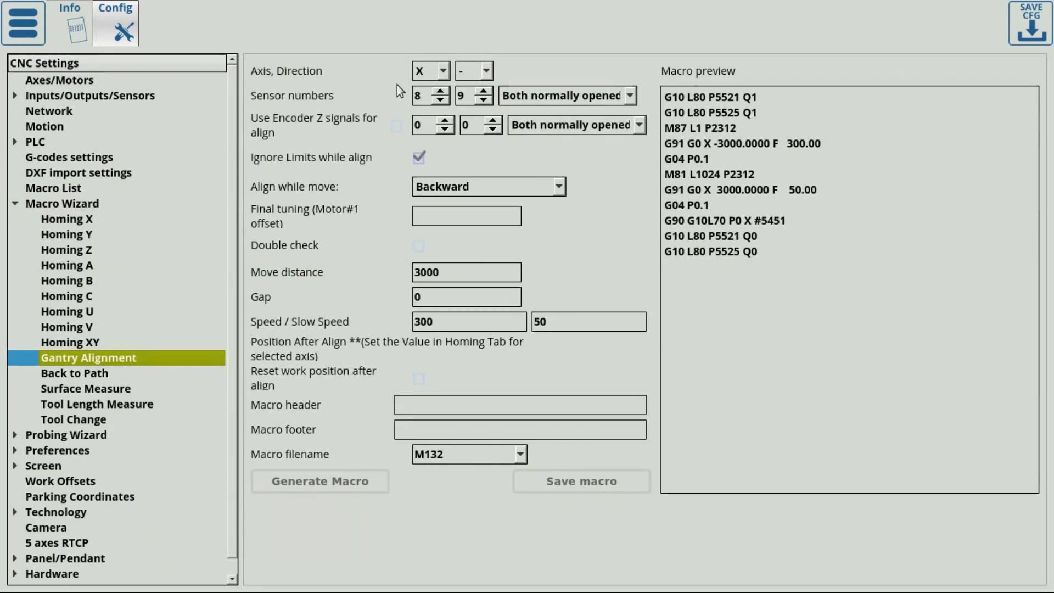
left_click(429, 72)
left_click(430, 73)
left_click(465, 74)
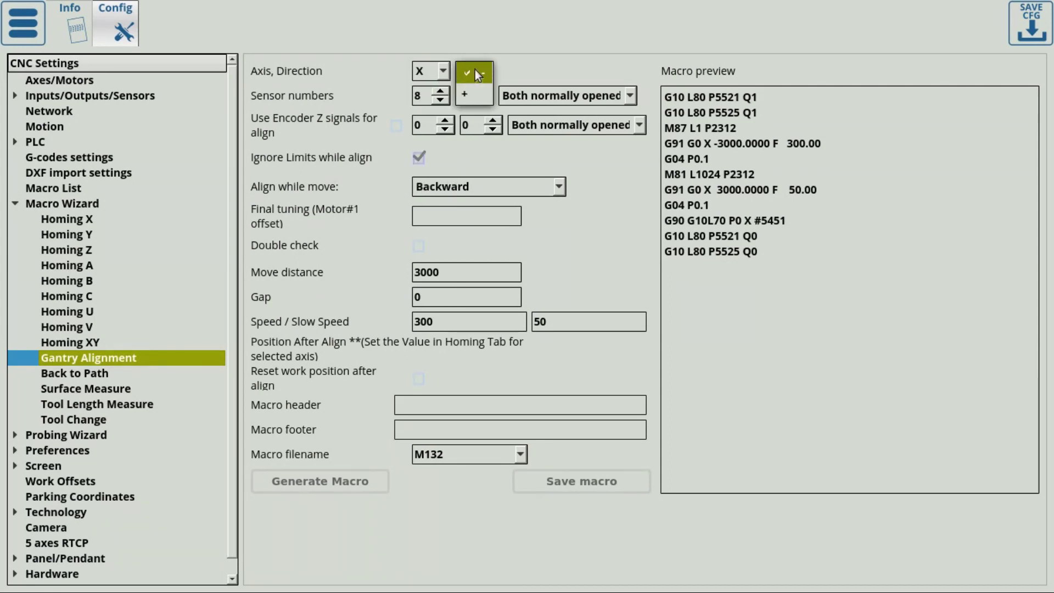
left_click(474, 70)
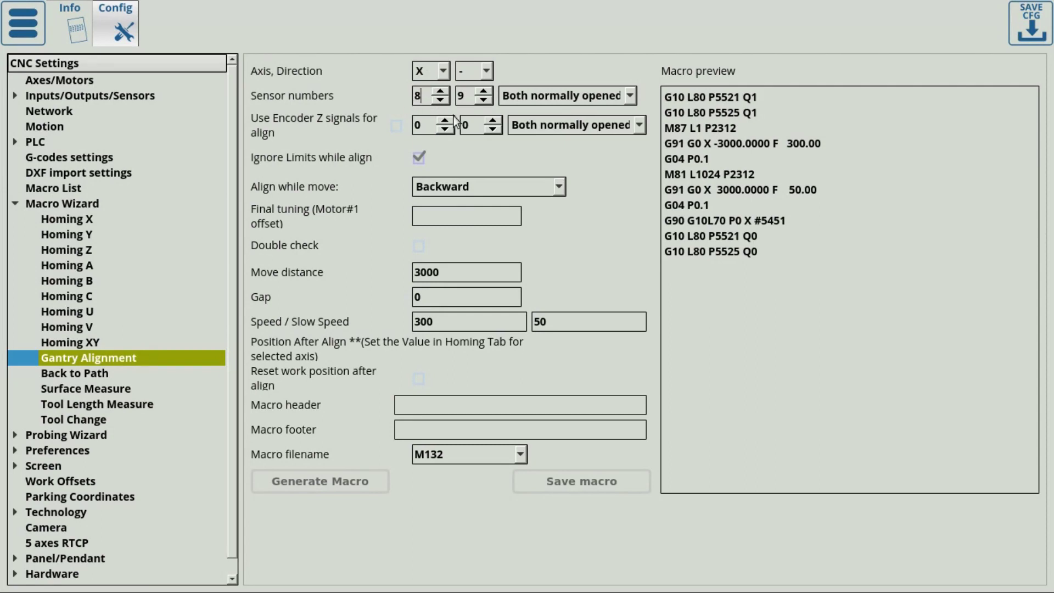
double_click(461, 96)
Check the I/O diagnostics screen, then return to the Gantry Alignment configuration
left_click(40, 28)
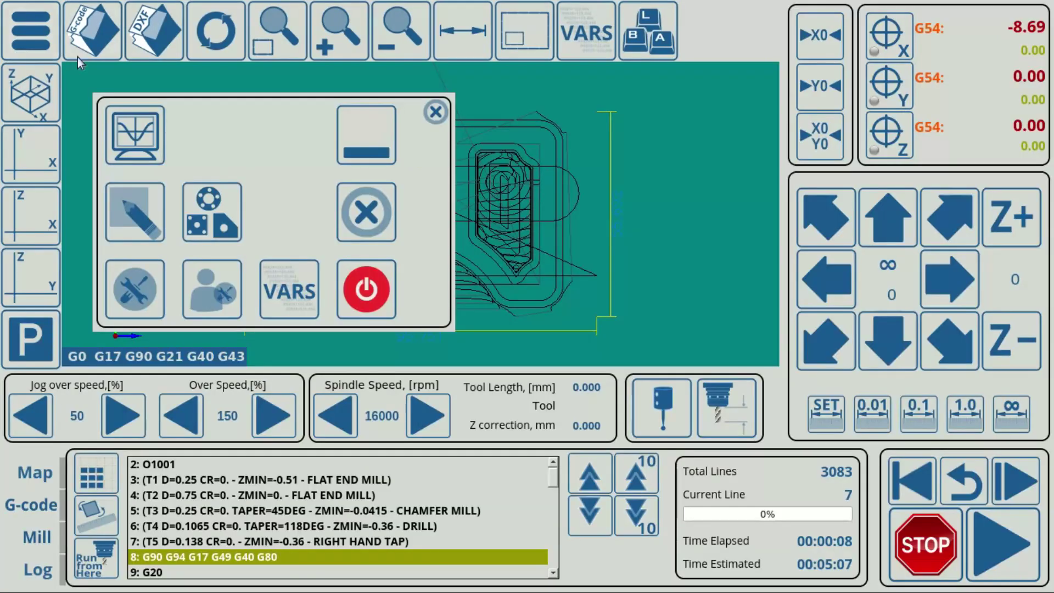
left_click(131, 127)
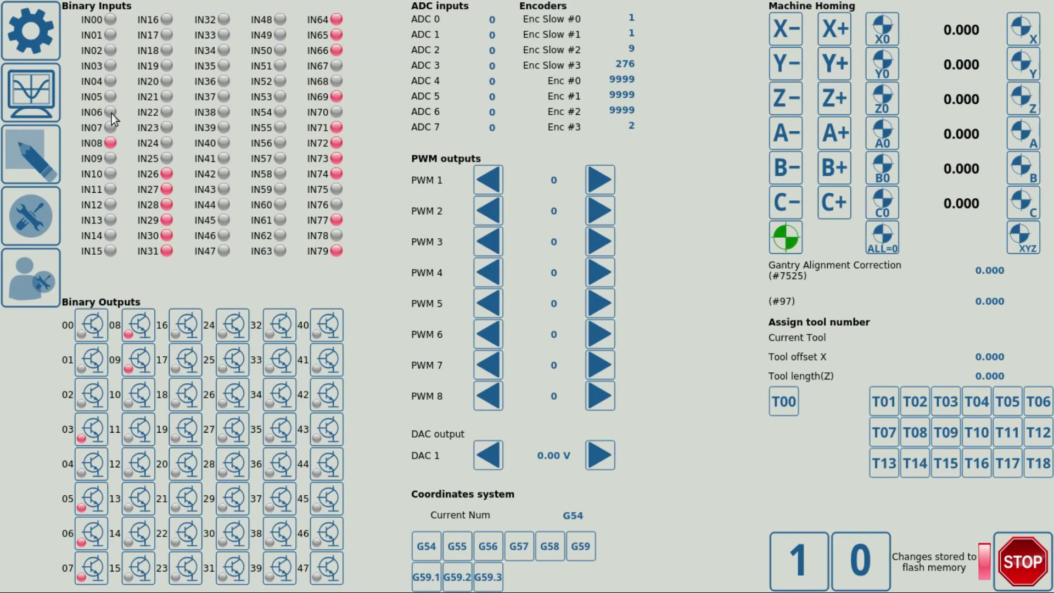
left_click(13, 23)
left_click(132, 284)
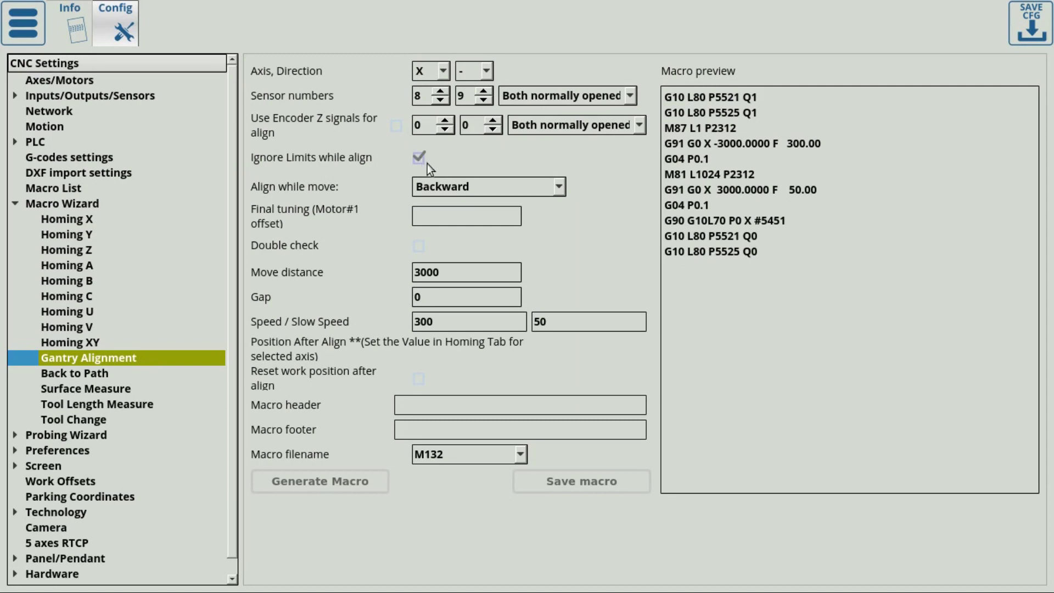
Set Align while move to Forward
left_click(445, 185)
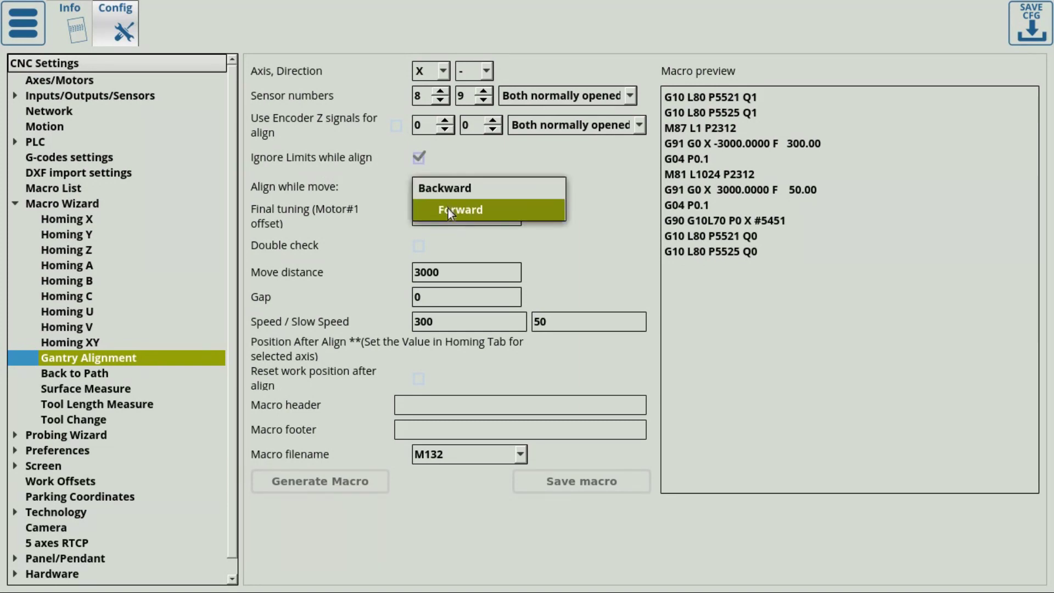
left_click(449, 208)
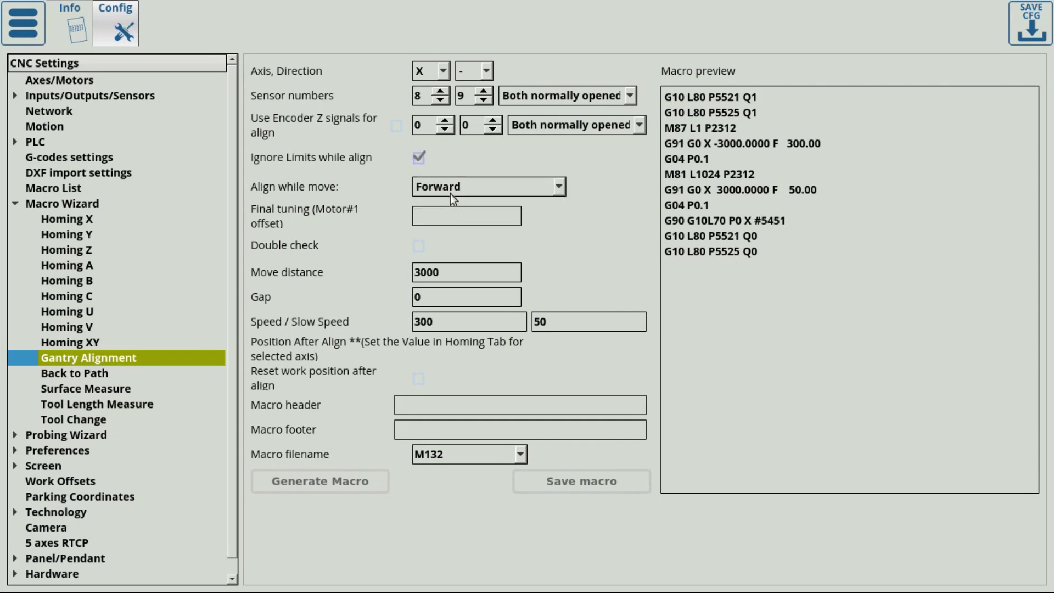
left_click(452, 189)
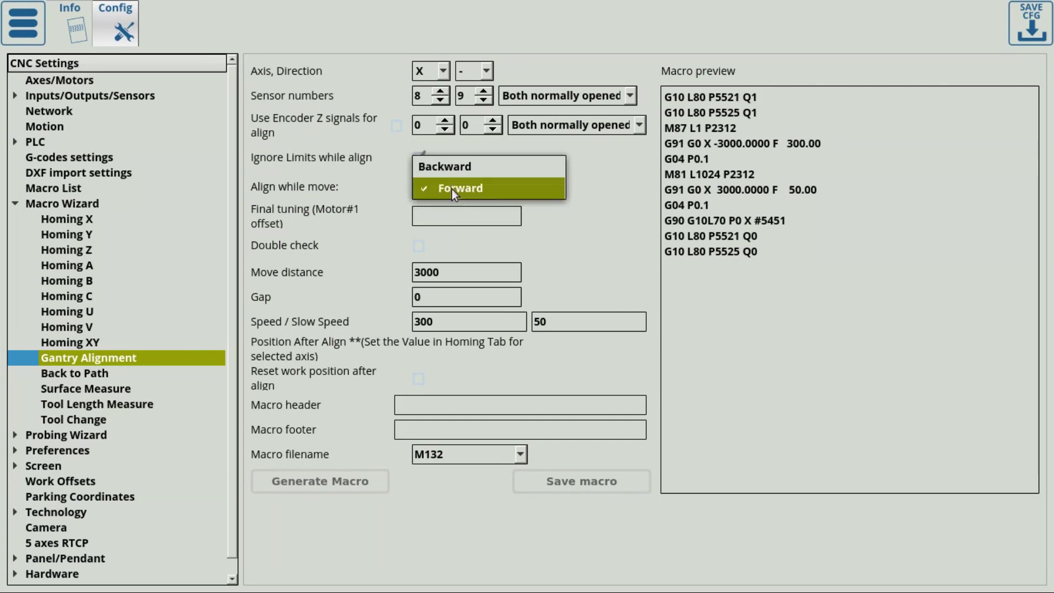
left_click(456, 189)
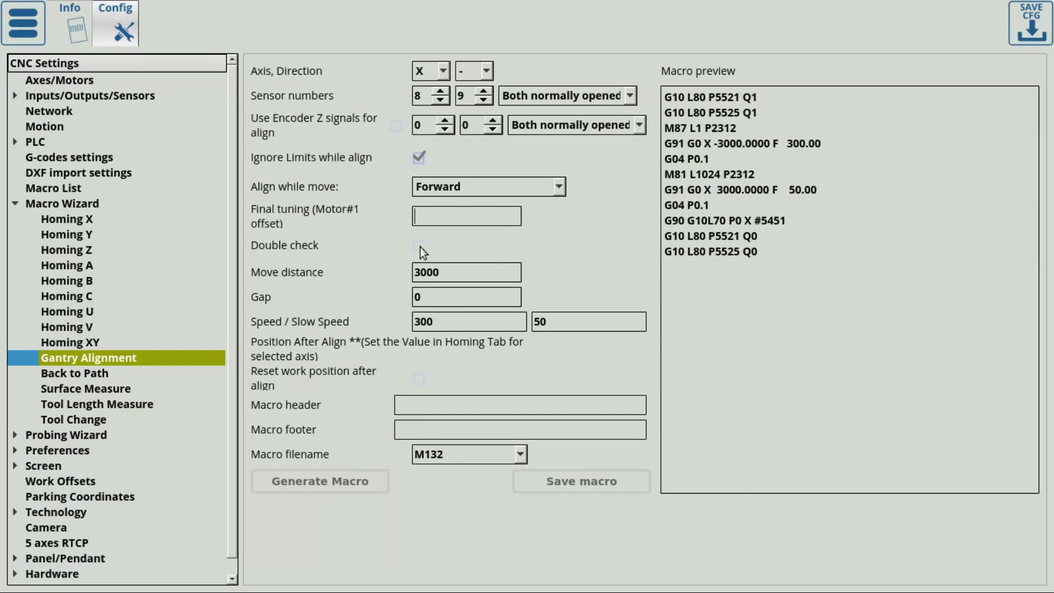
Set Move distance to 3000, edit slow speed and filename M139, and generate the macro
left_click_drag(446, 272, 393, 271)
type("3000")
left_click(562, 322)
left_click(456, 455)
left_click(383, 482)
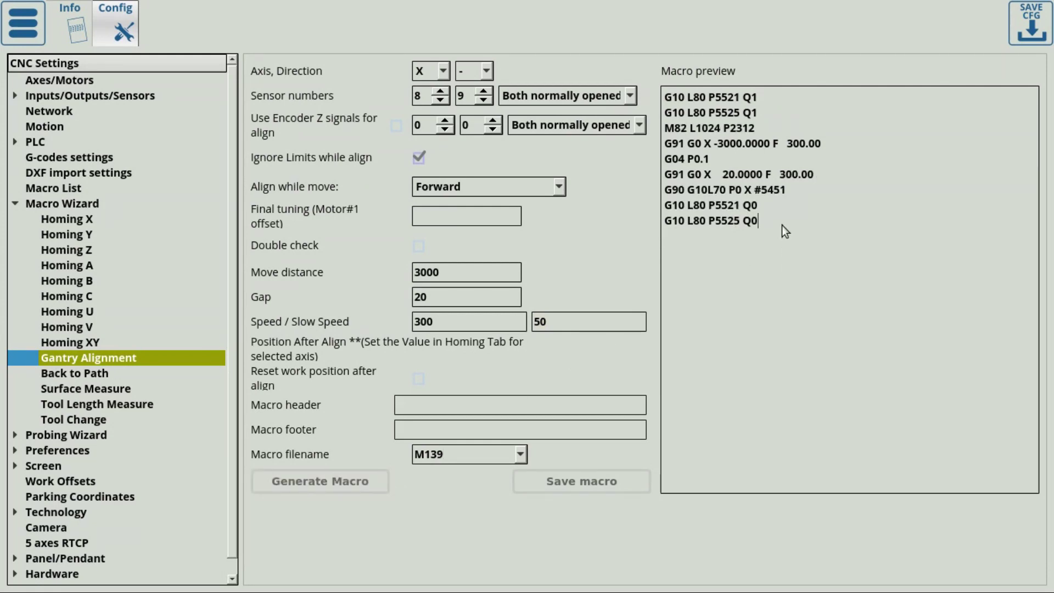
Save the generated macro and review M139's code in the Macro List
left_click_drag(782, 226, 633, 96)
left_click(589, 492)
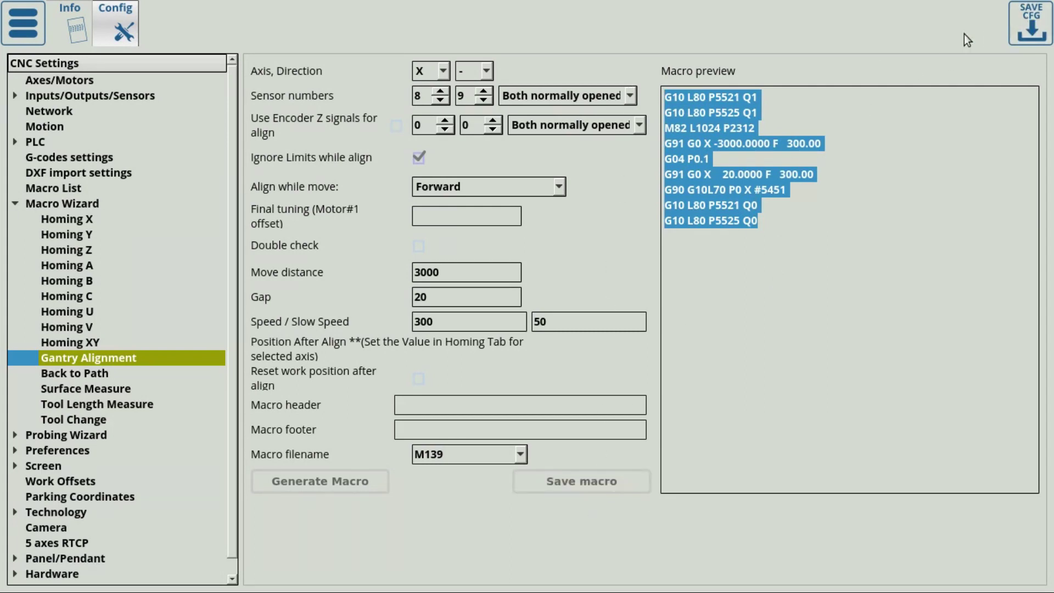
left_click(75, 189)
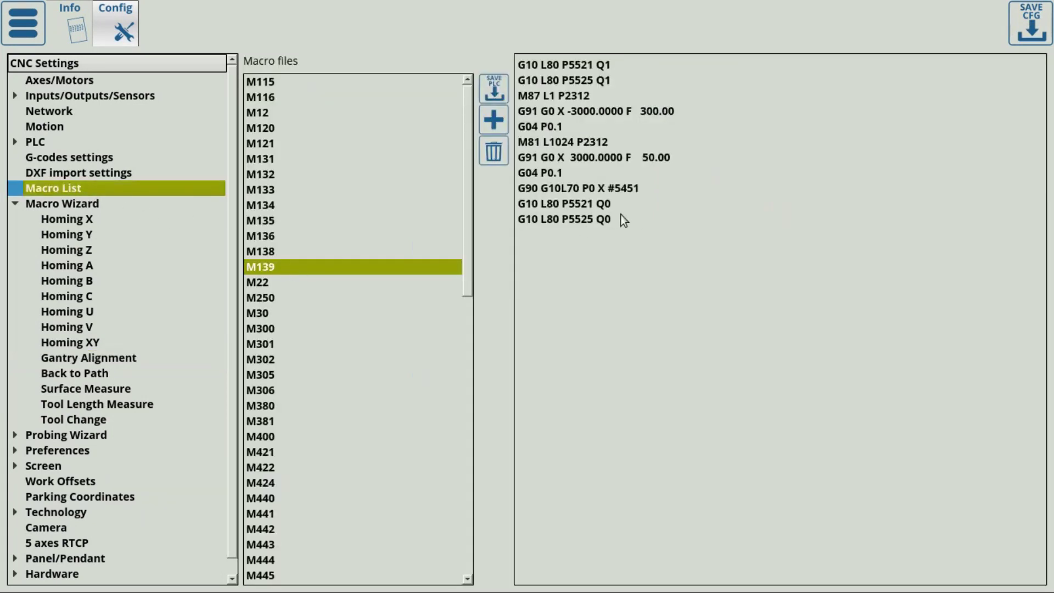
left_click_drag(634, 221, 500, 53)
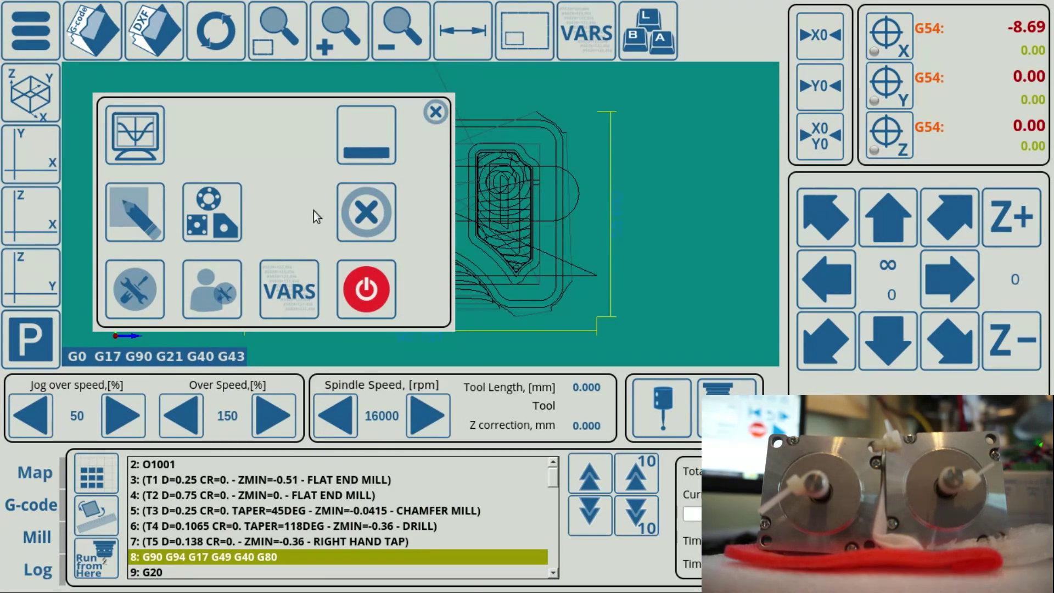
Run and confirm the gantry alignment from User Settings, then reopen the Gantry Alignment wizard
left_click(230, 294)
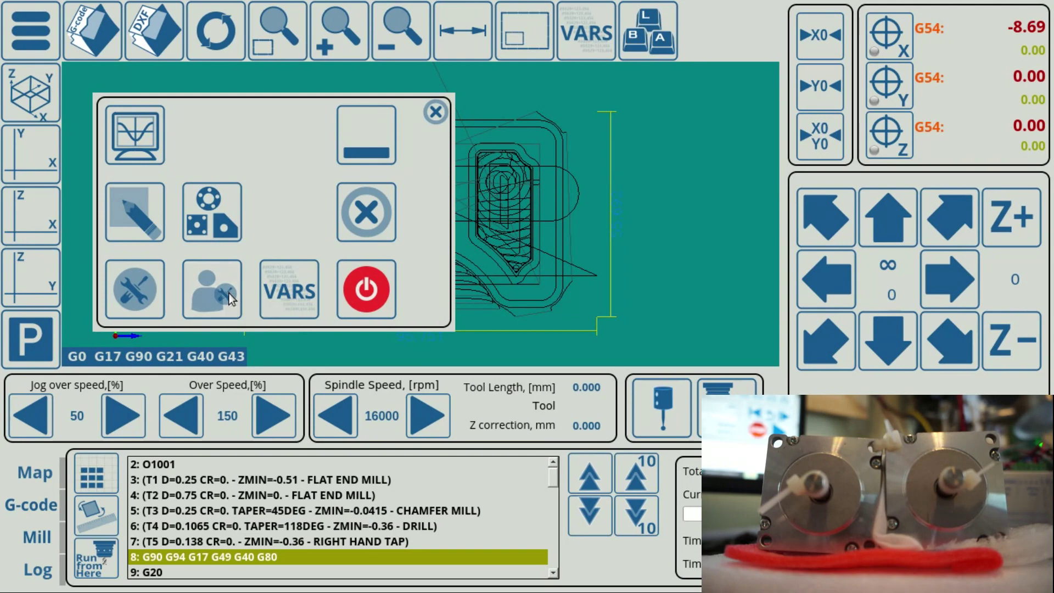
left_click(1008, 33)
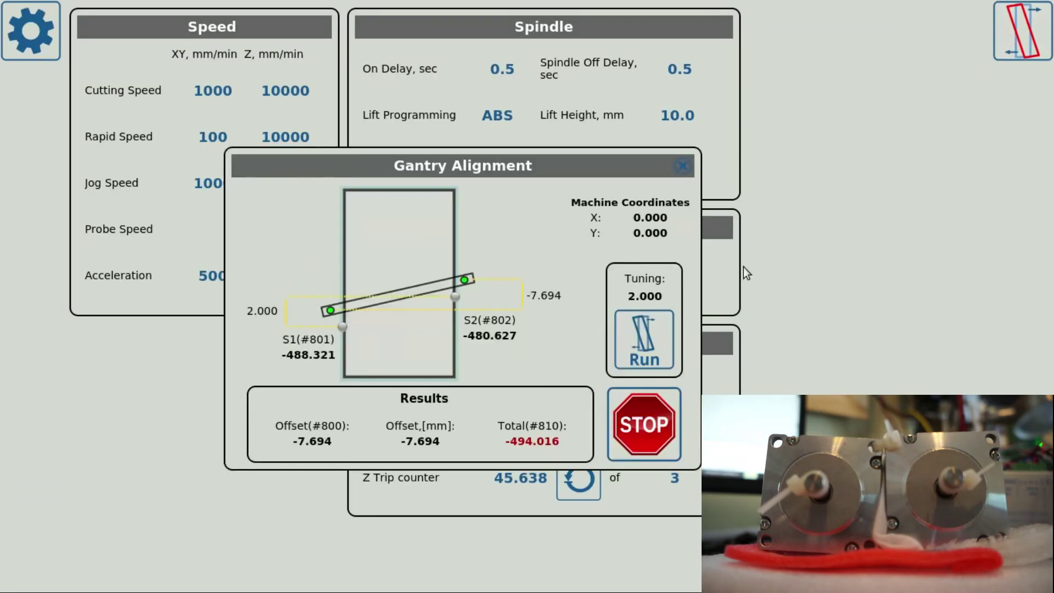
left_click(649, 340)
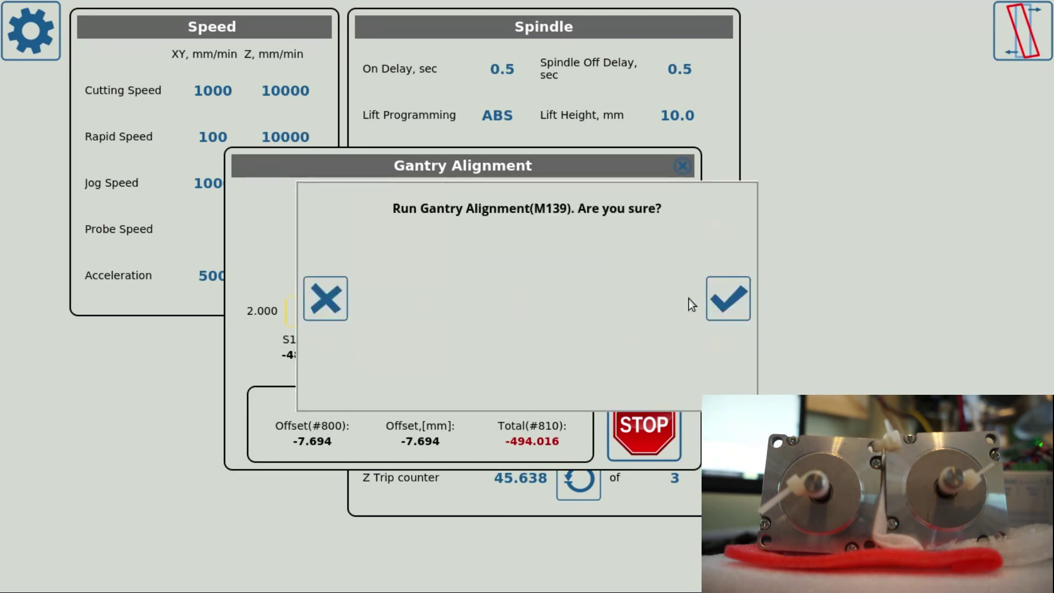
left_click(732, 306)
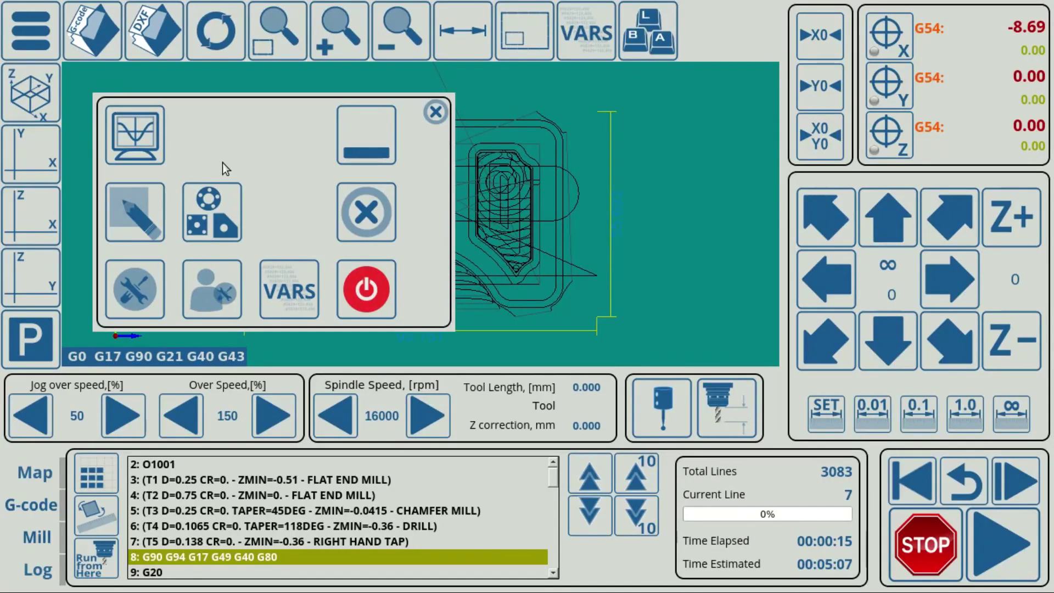
left_click(129, 300)
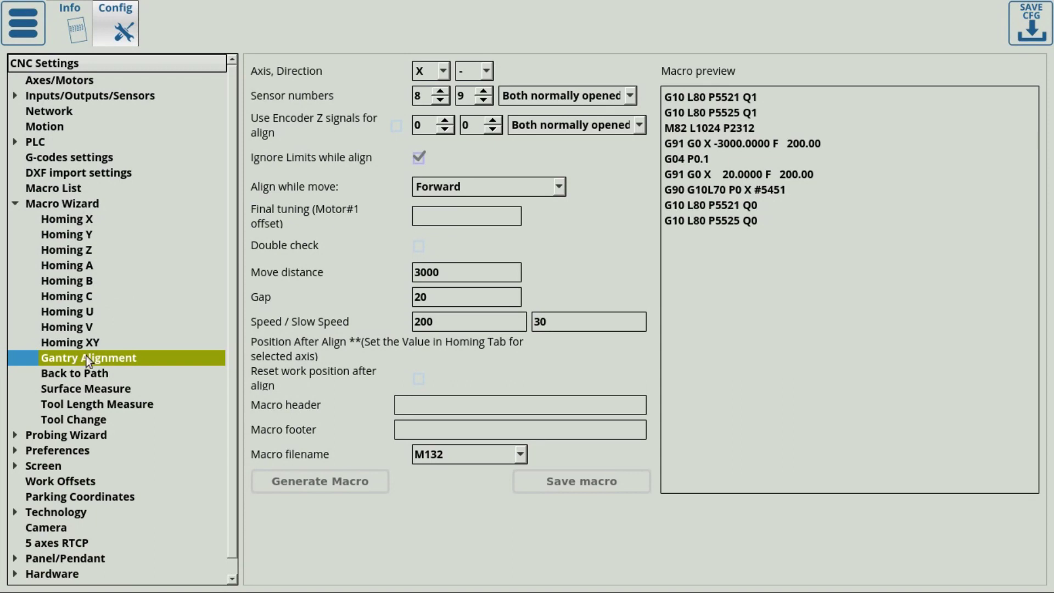
Keep axis X and set Align while move to Backward
left_click(431, 73)
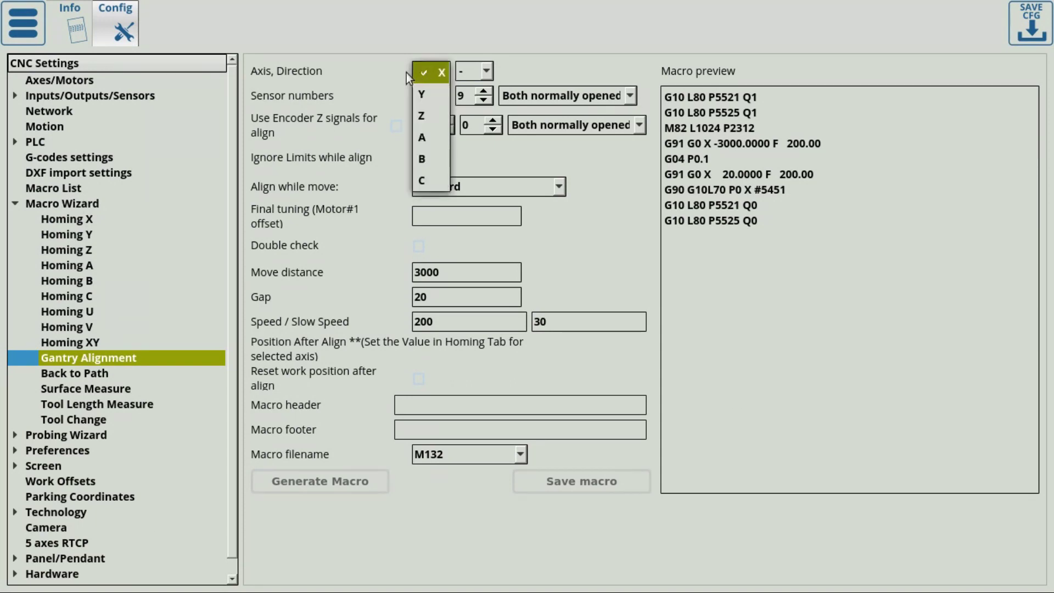
left_click(413, 74)
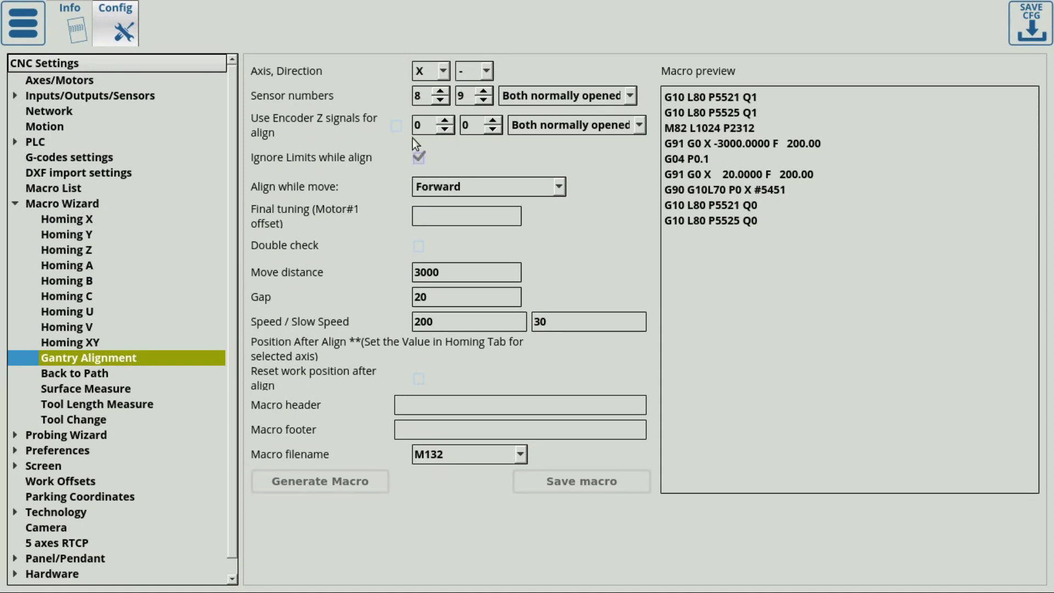
left_click(430, 186)
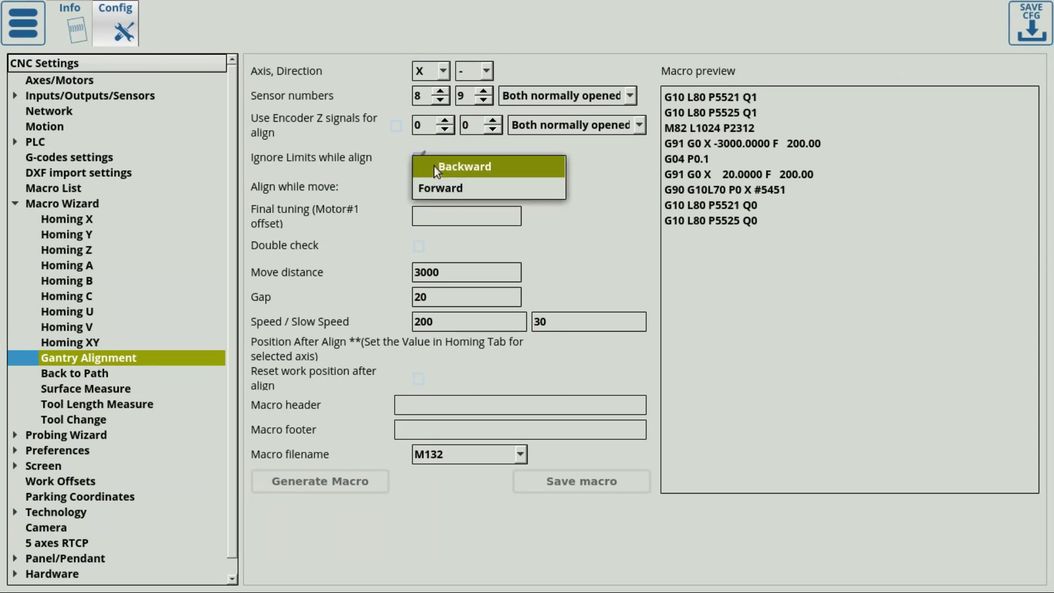
left_click(434, 166)
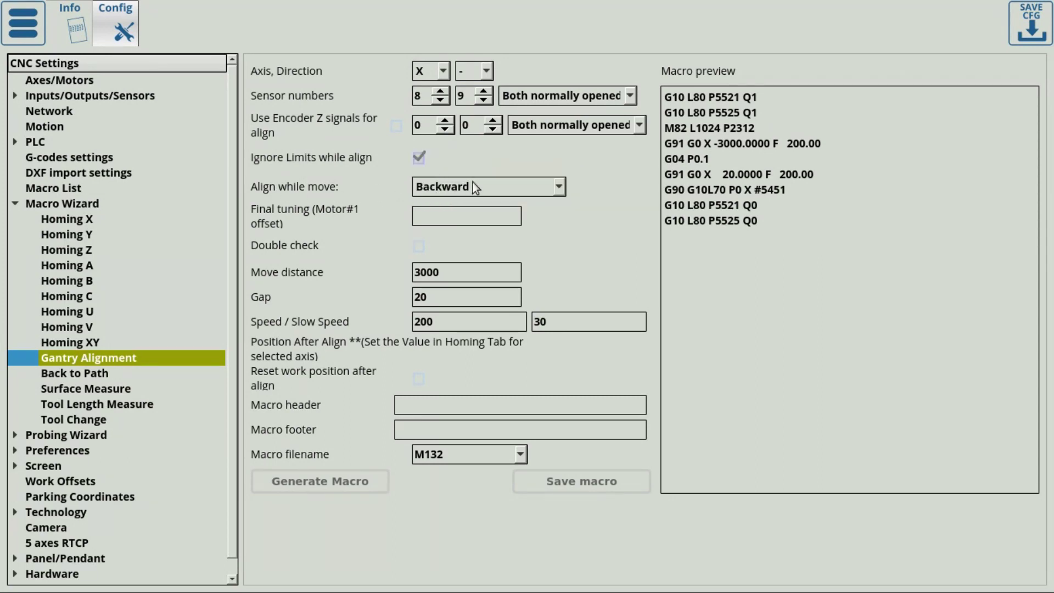
Set alignment speed 200 and slow speed 20, then regenerate the macro
double_click(439, 323)
type("200")
double_click(557, 326)
type("20")
left_click(314, 486)
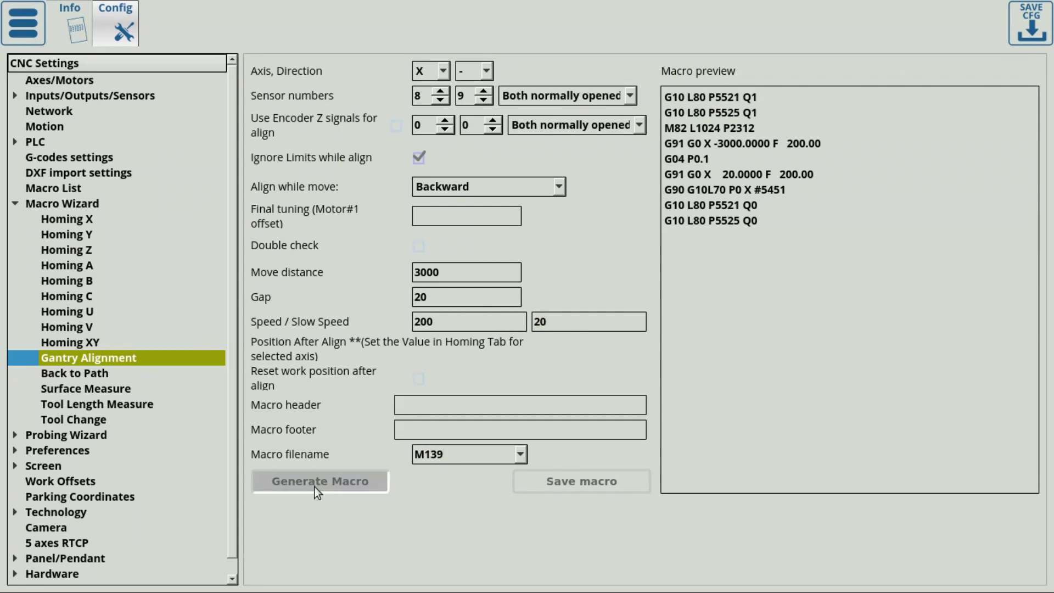
left_click(315, 487)
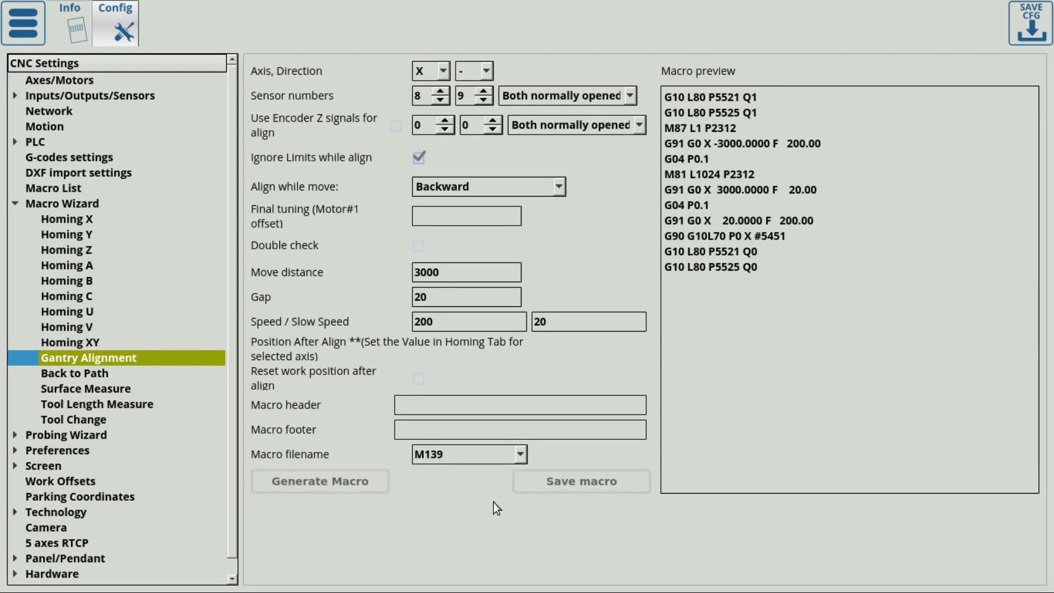
Run and confirm the M139 gantry alignment from User Settings, yielding an offset of -7.694
left_click(30, 23)
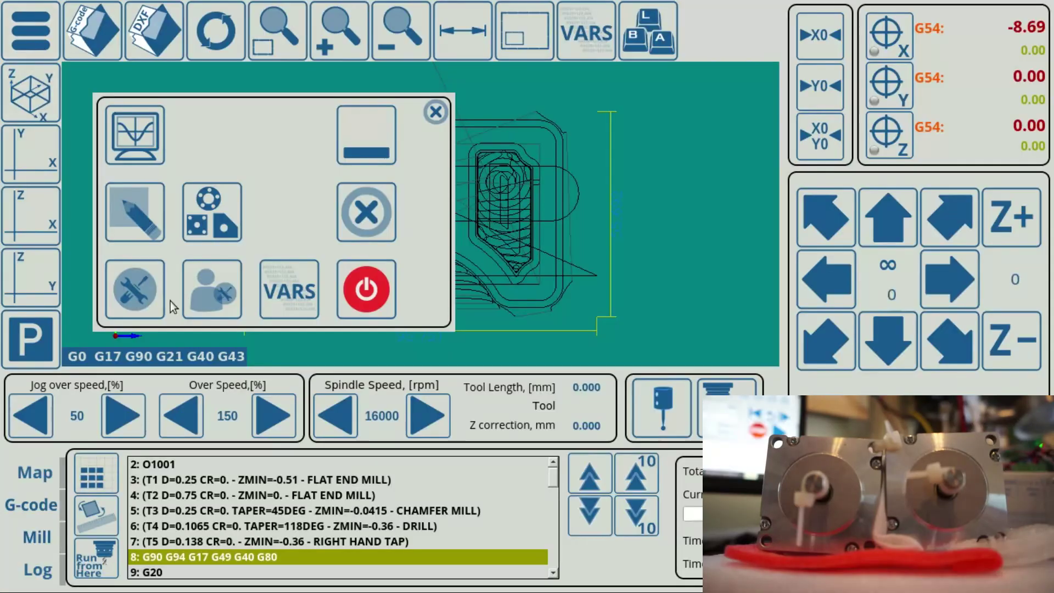
left_click(208, 293)
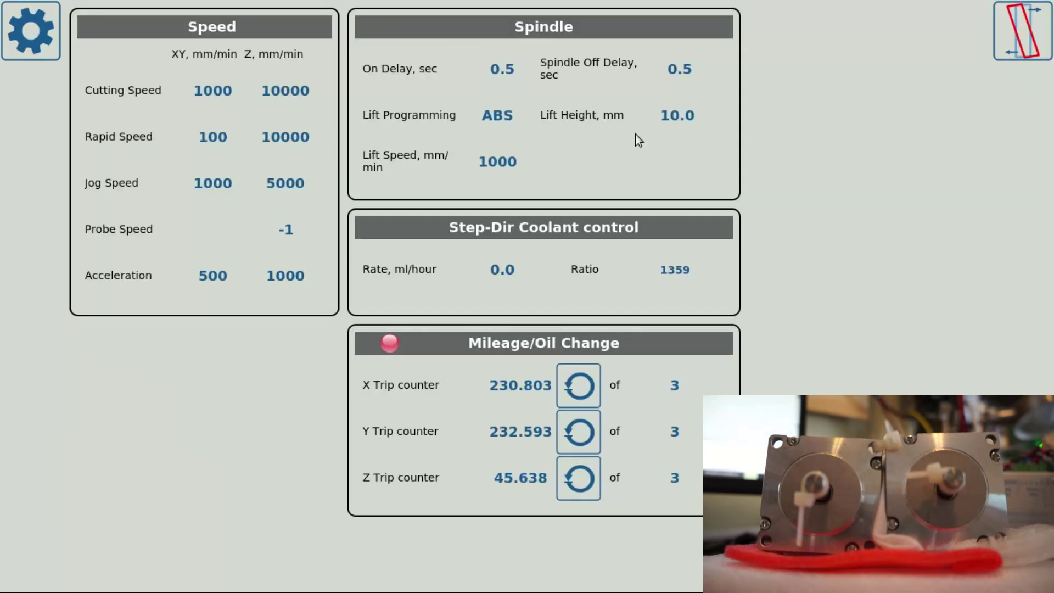
left_click(1022, 31)
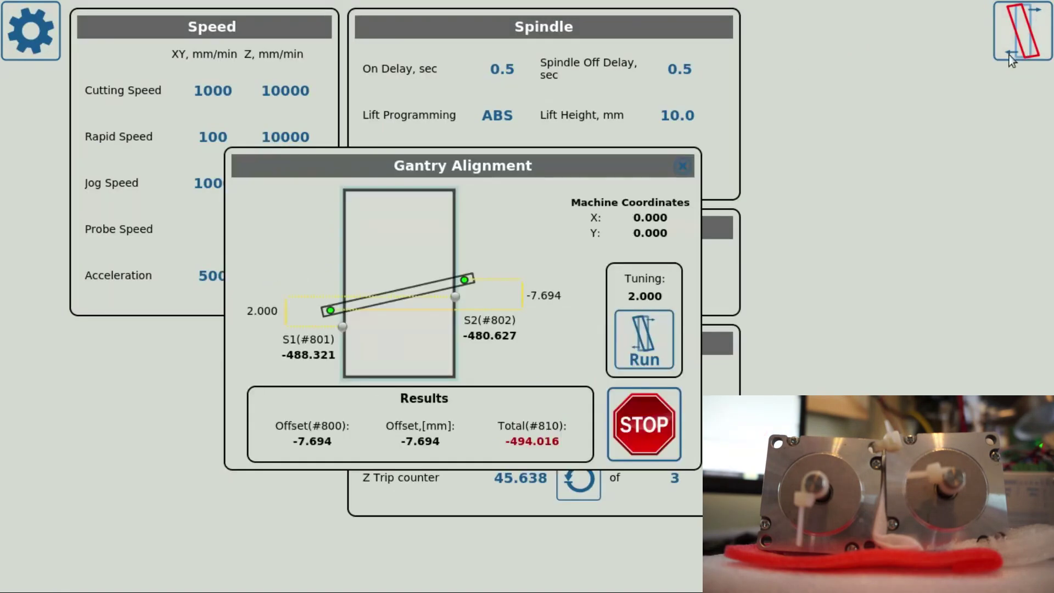
left_click(653, 335)
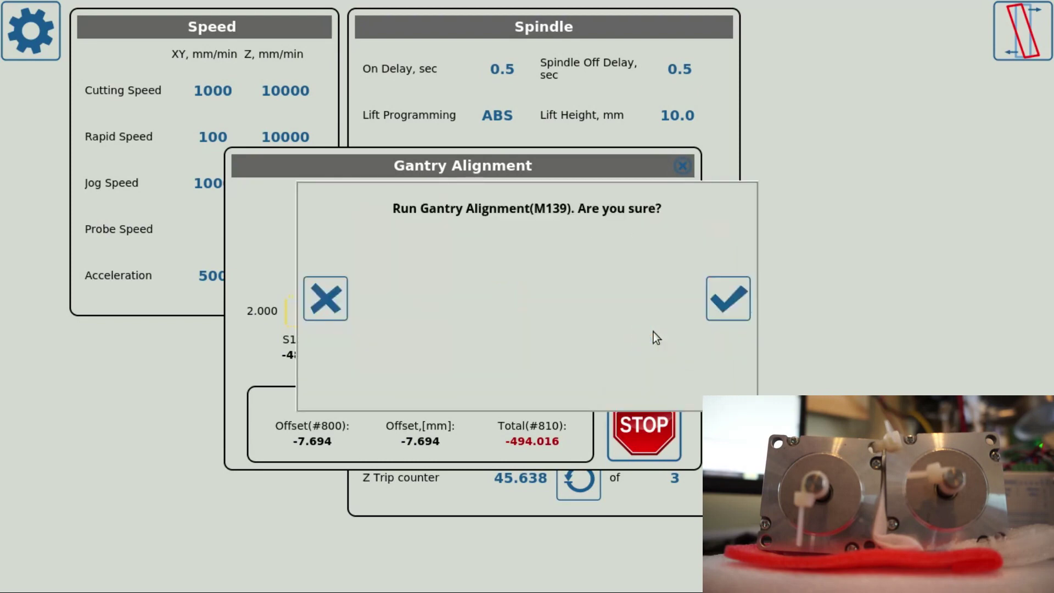
left_click(724, 296)
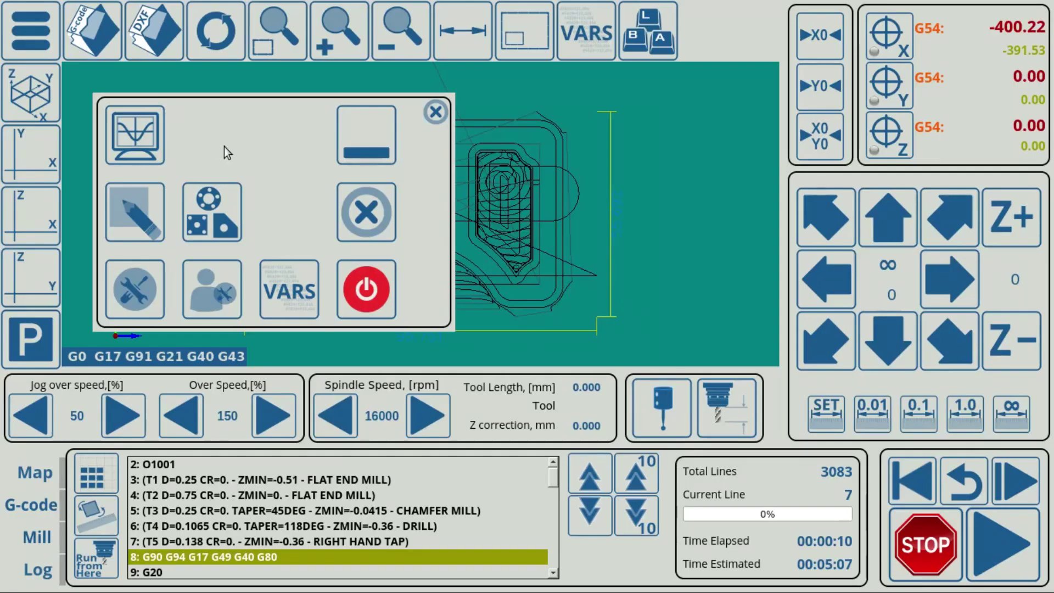
Open the Macro List and select M139's 'Gantry Alignment Method 2 for X-axis' code
left_click(148, 290)
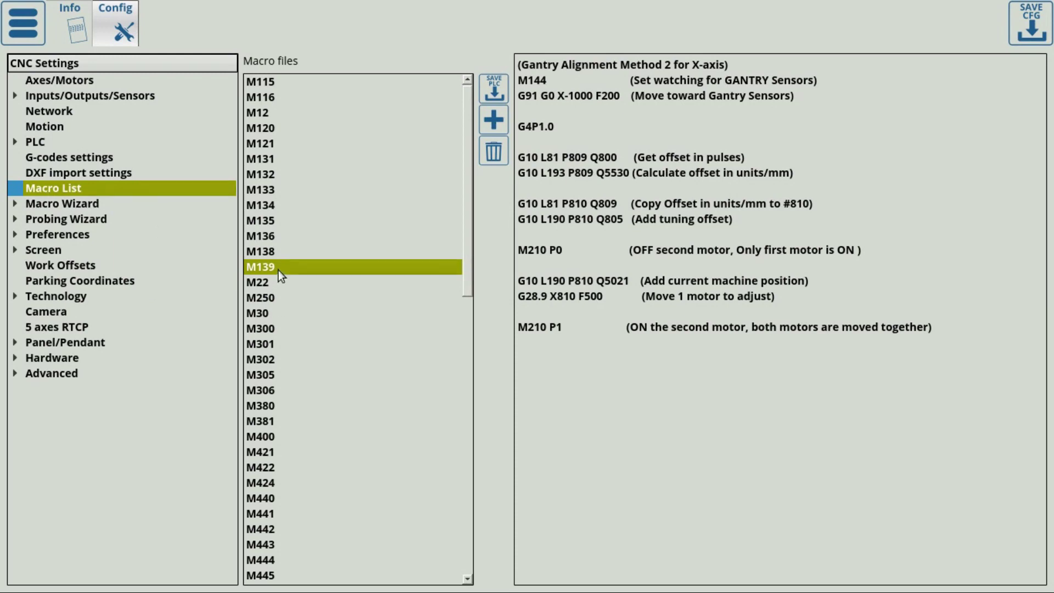
left_click_drag(946, 327, 510, 55)
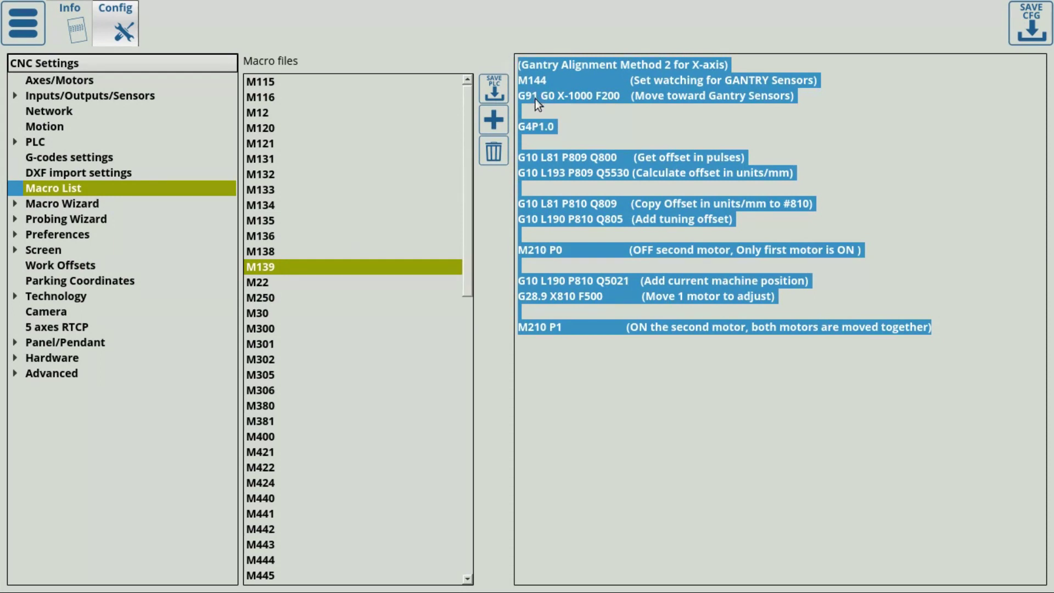
left_click(553, 79)
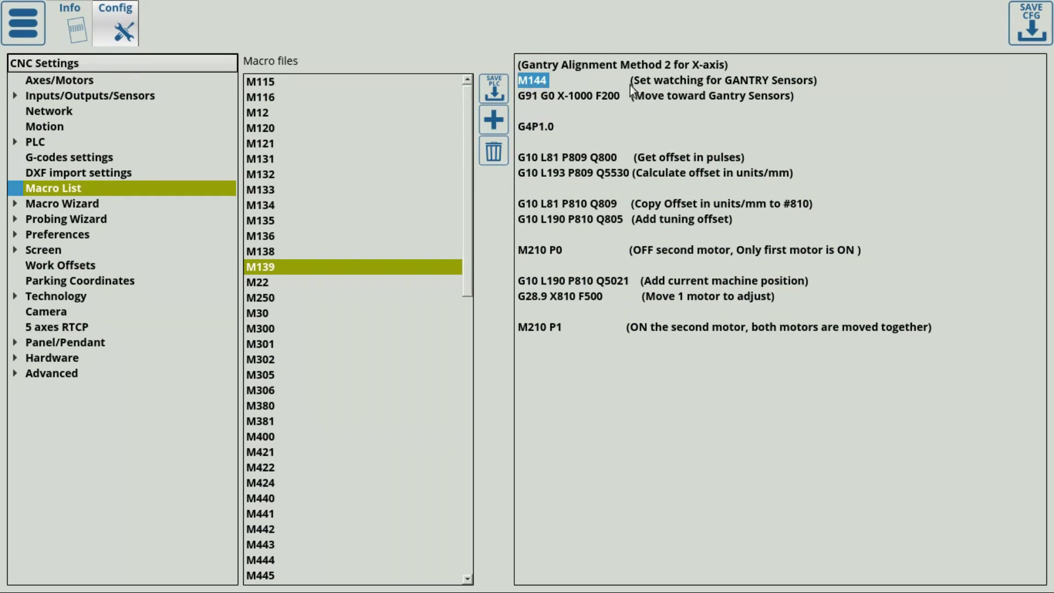
left_click_drag(632, 82, 762, 84)
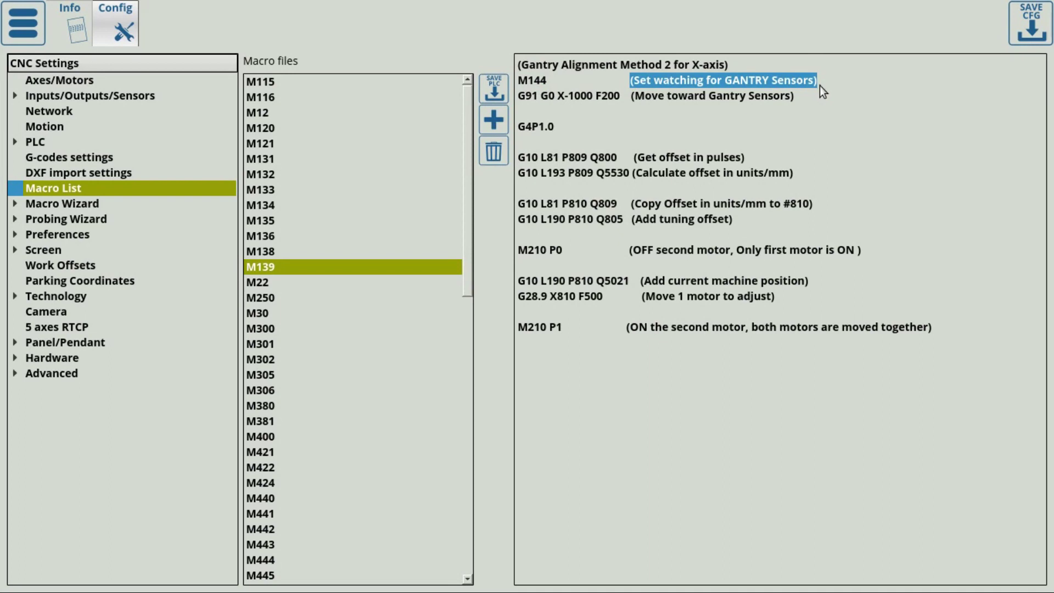
left_click_drag(824, 99, 527, 100)
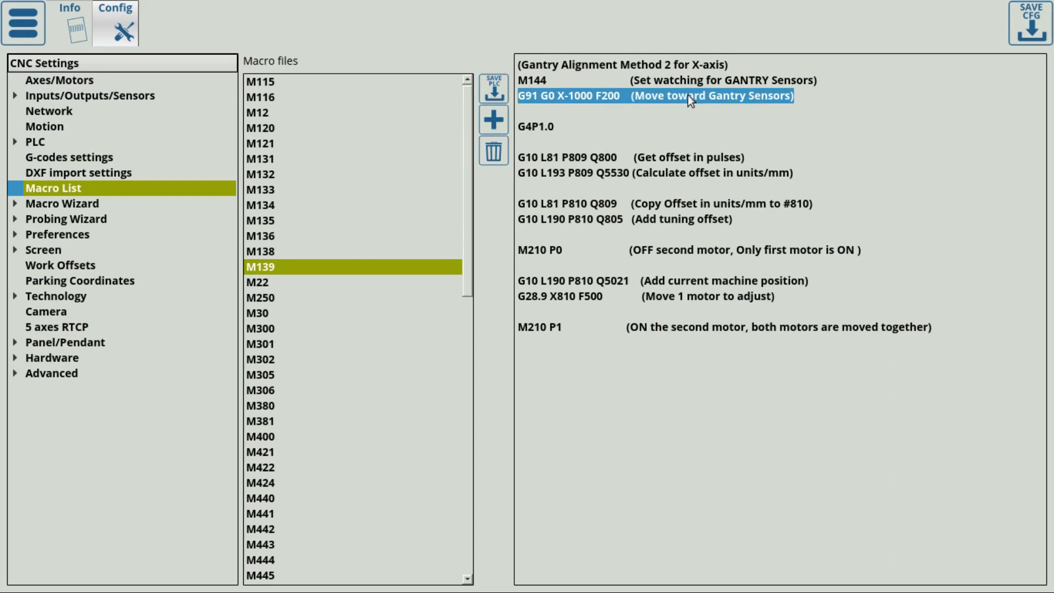
left_click_drag(594, 129, 502, 126)
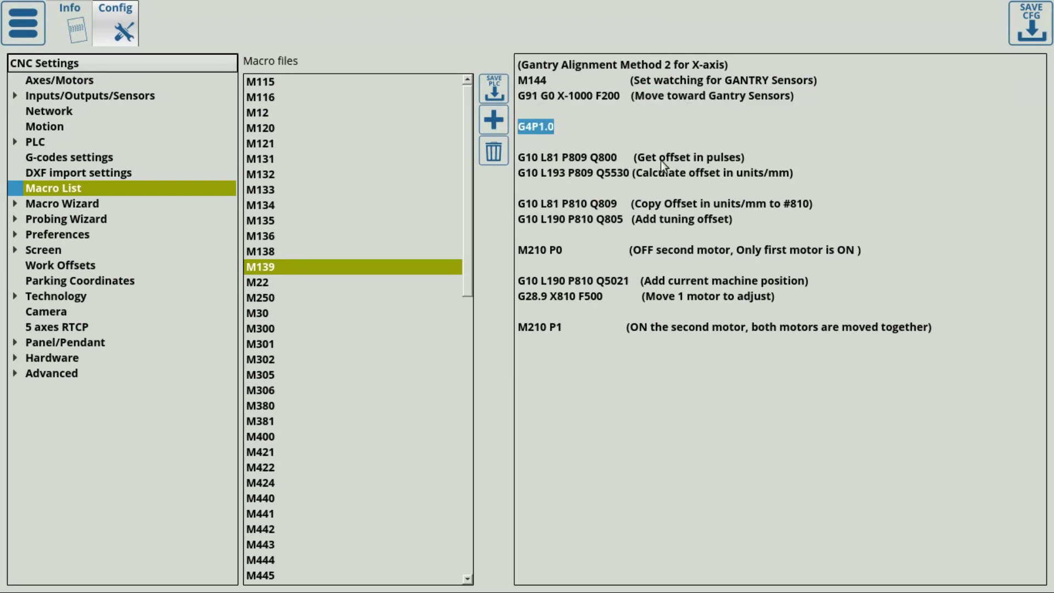
left_click_drag(619, 157, 598, 157)
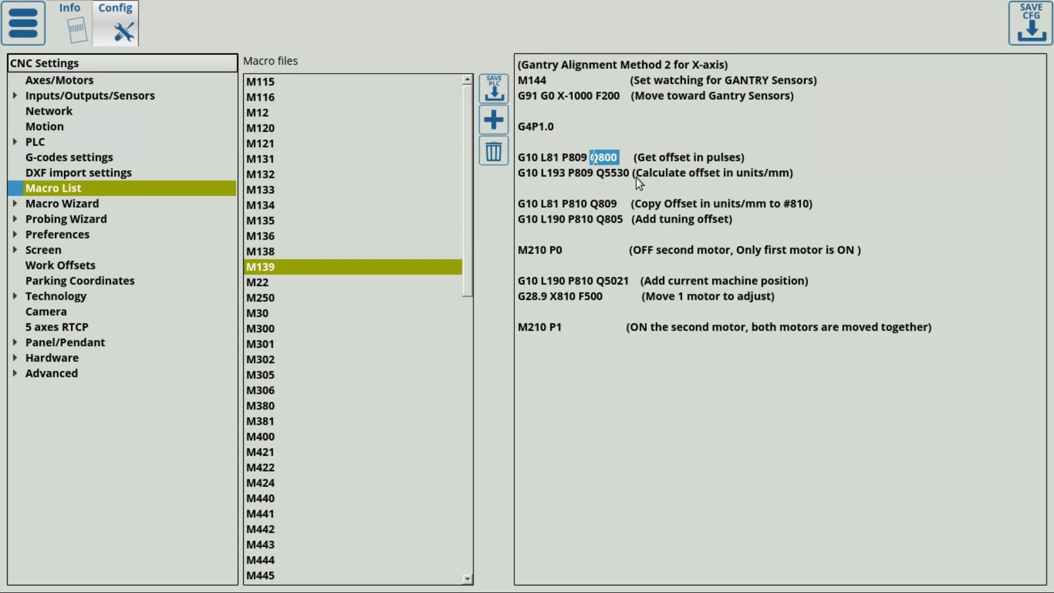
left_click_drag(808, 172, 519, 172)
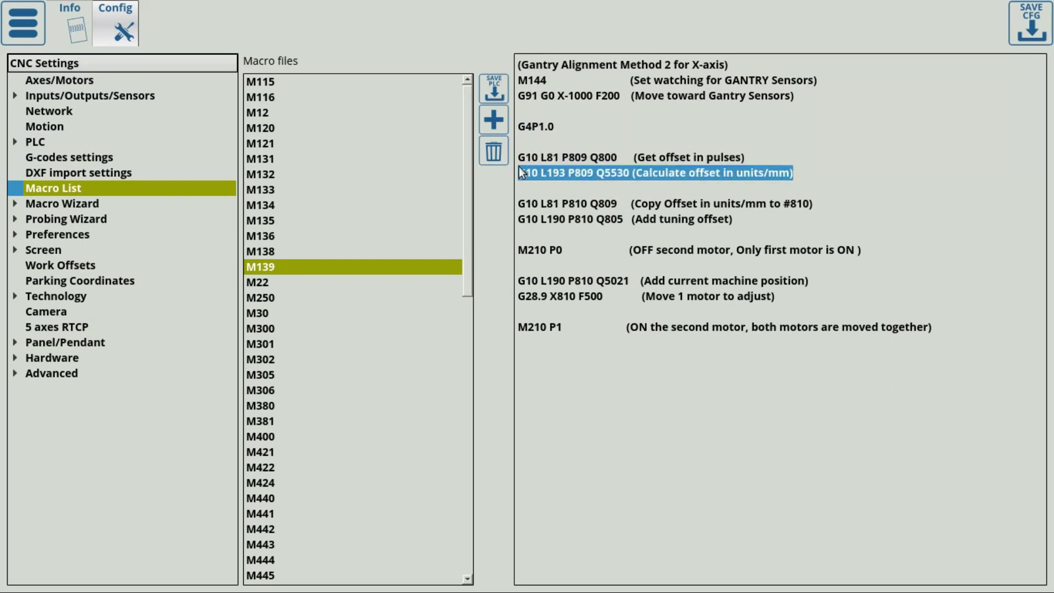
left_click(597, 174)
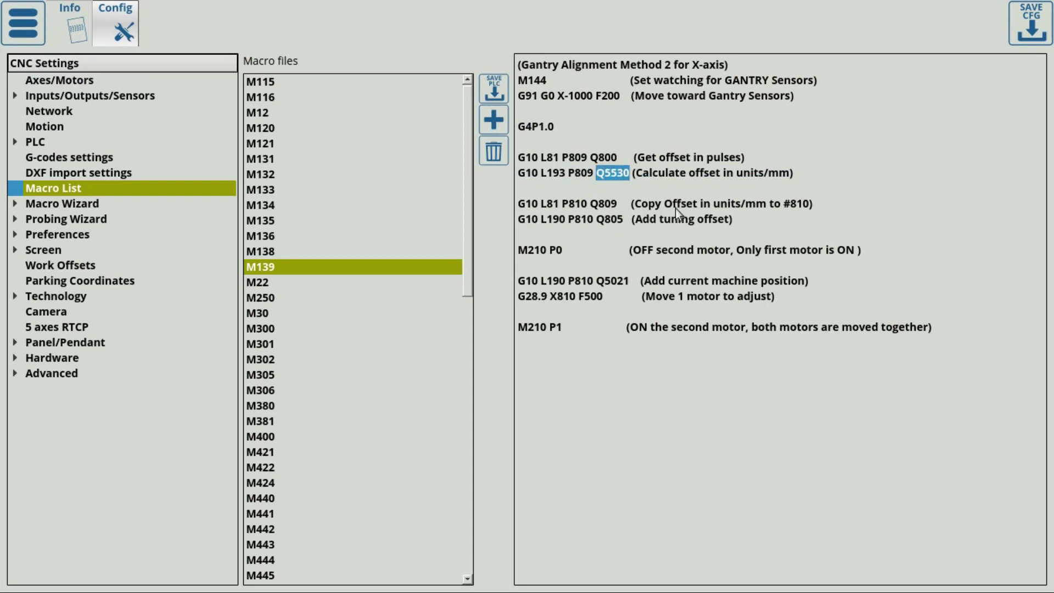
left_click_drag(825, 202, 518, 195)
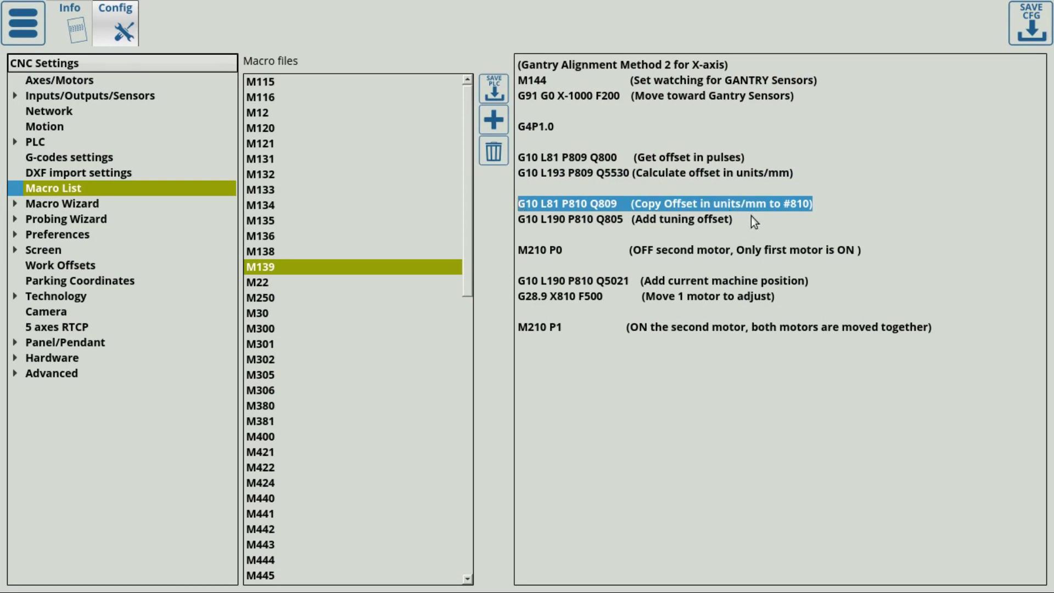
left_click_drag(735, 218, 618, 221)
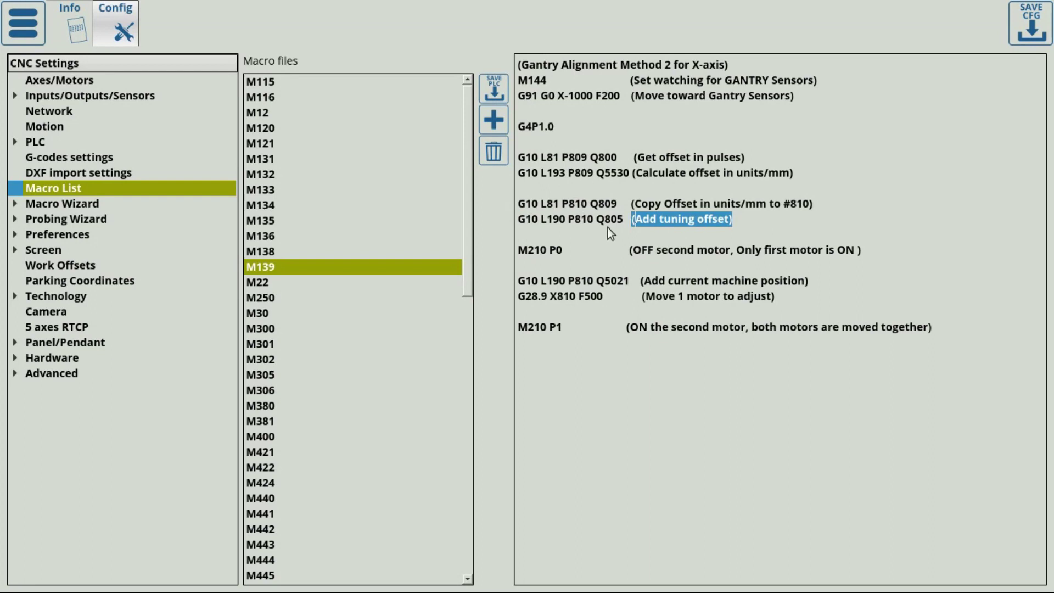
left_click(519, 251)
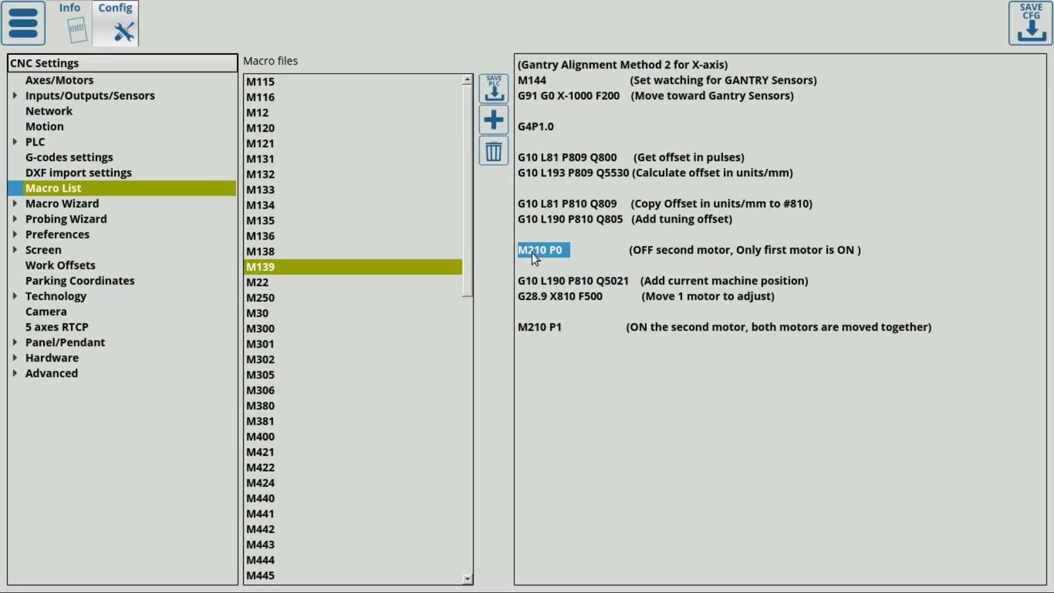
left_click(521, 284)
left_click_drag(523, 281, 792, 303)
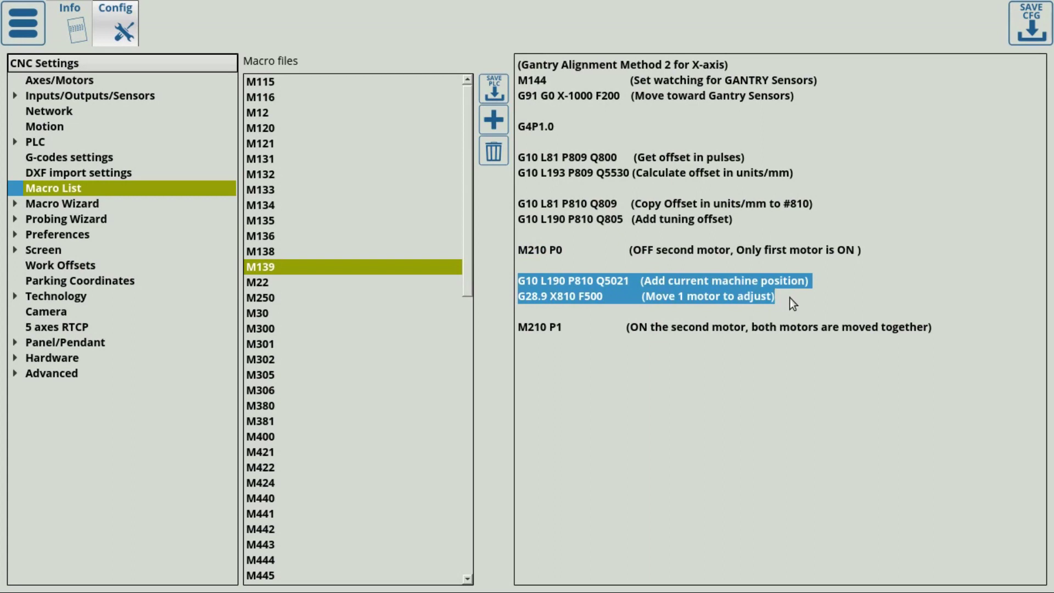
left_click_drag(948, 329, 526, 323)
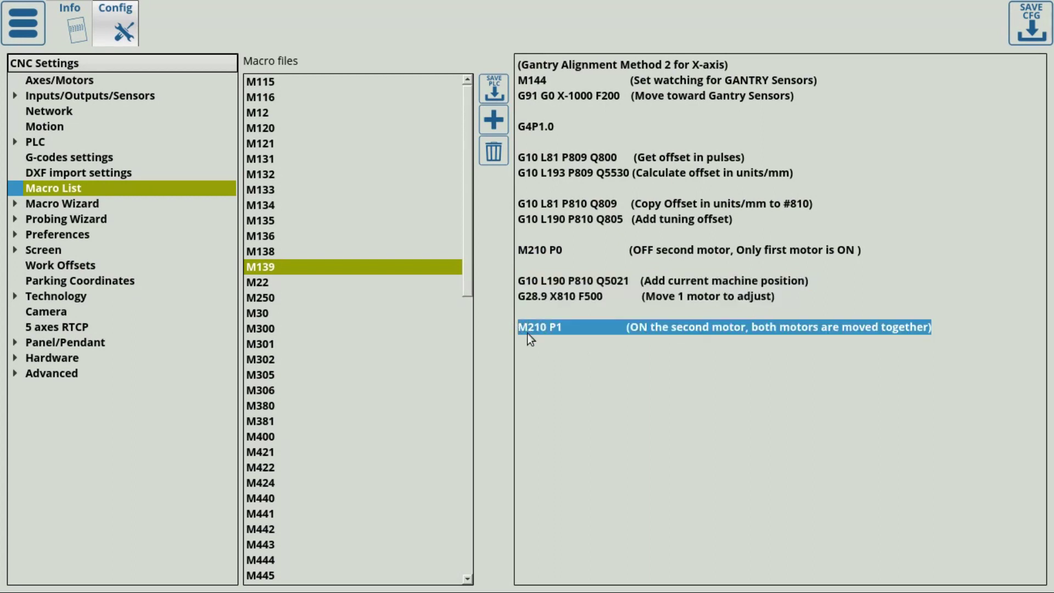
left_click(895, 336)
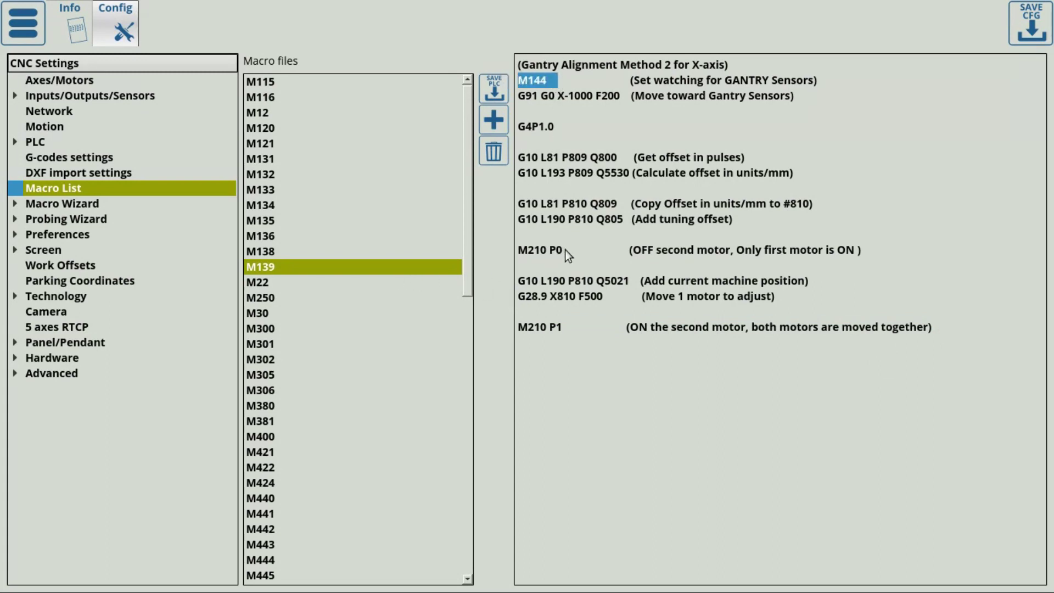
left_click_drag(565, 250, 542, 248)
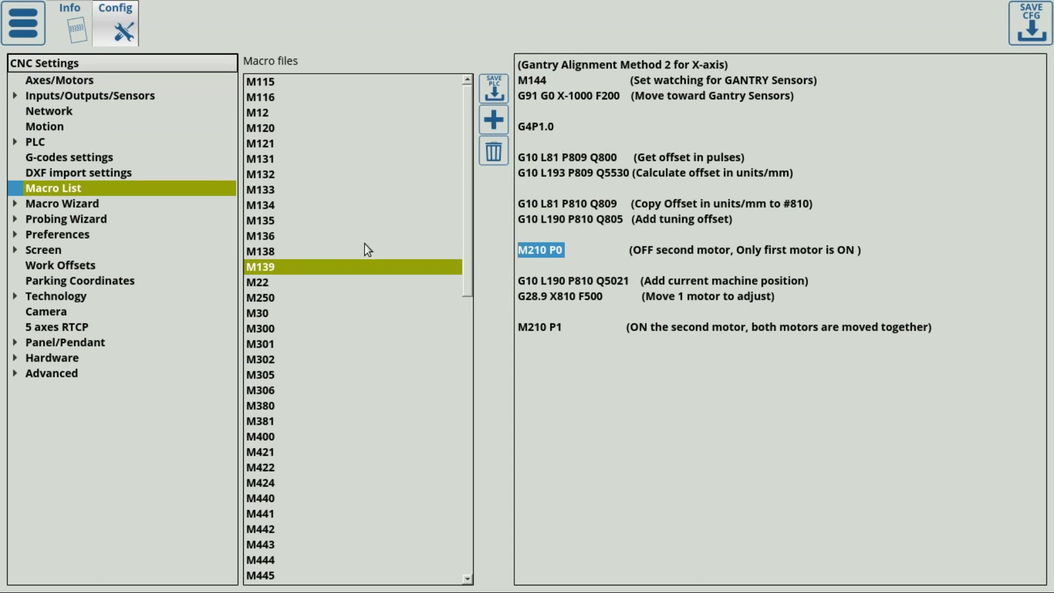
Review the M144 Hardware PLC source, then load and select the M210 motor-connect source
left_click(70, 141)
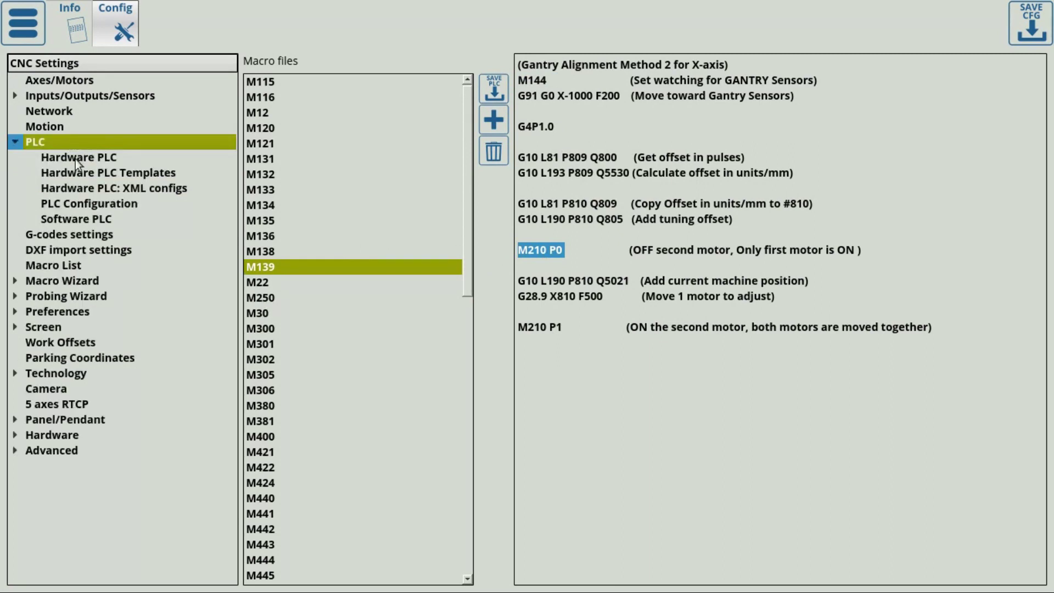
left_click(75, 159)
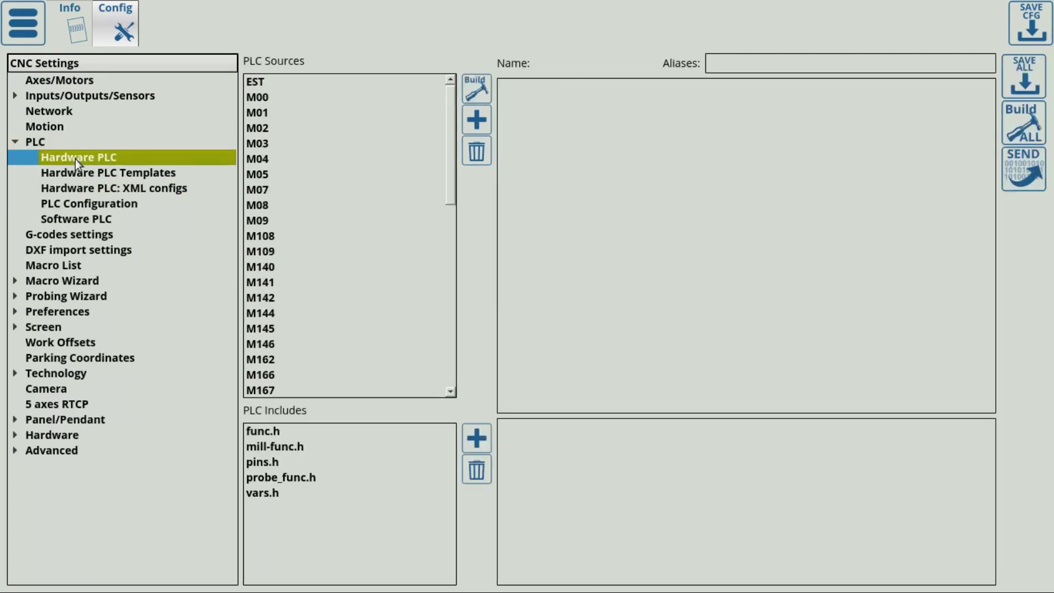
left_click(278, 313)
left_click_drag(498, 86, 640, 454)
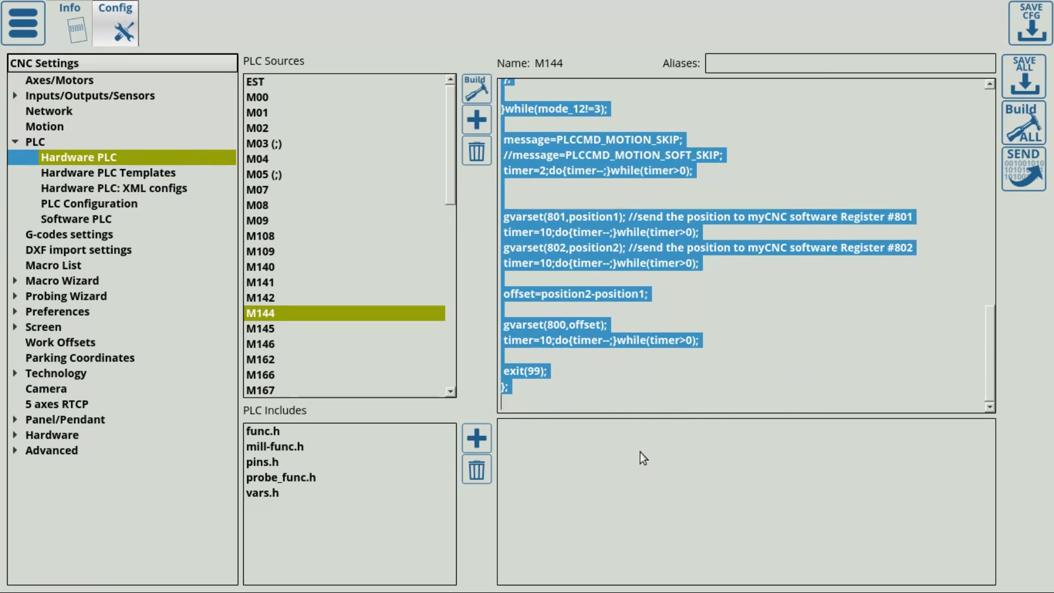
scroll(263, 340, "down", 5)
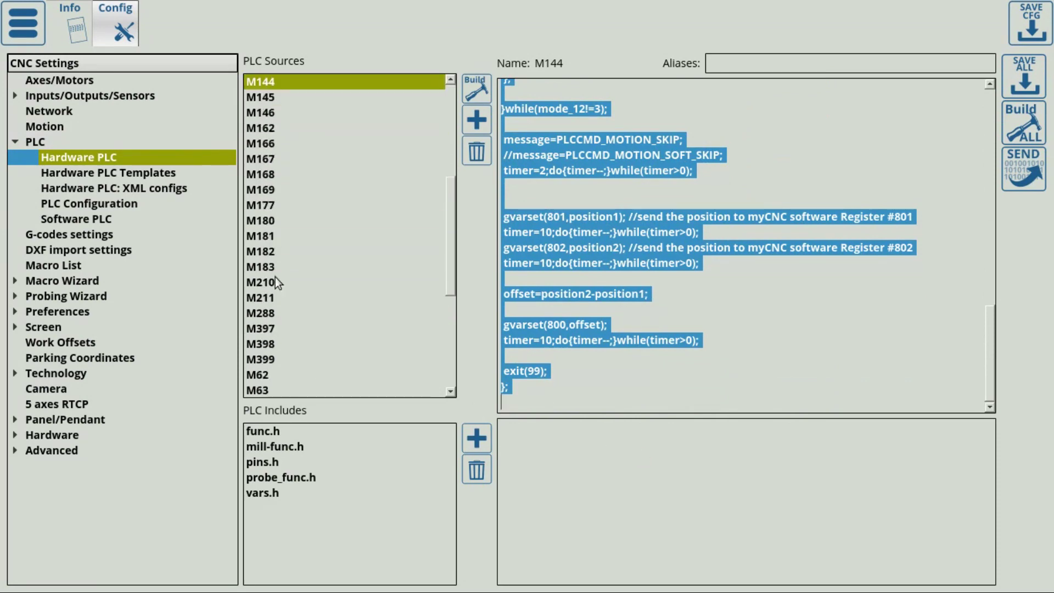
left_click(275, 280)
left_click_drag(500, 83, 590, 398)
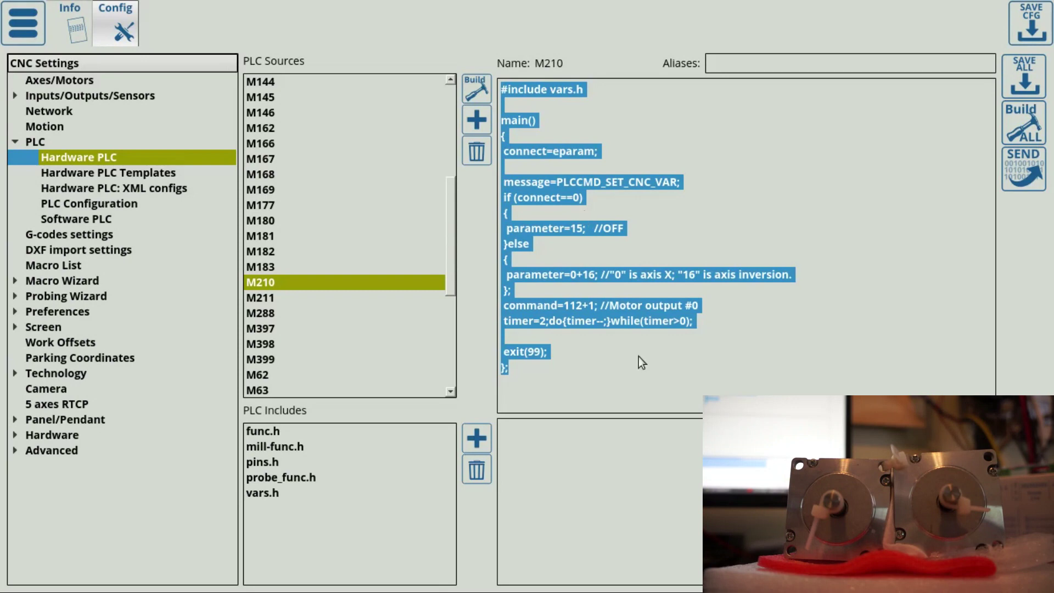
Run and confirm the M139 gantry alignment, measuring a -29.134 mm offset
left_click(23, 24)
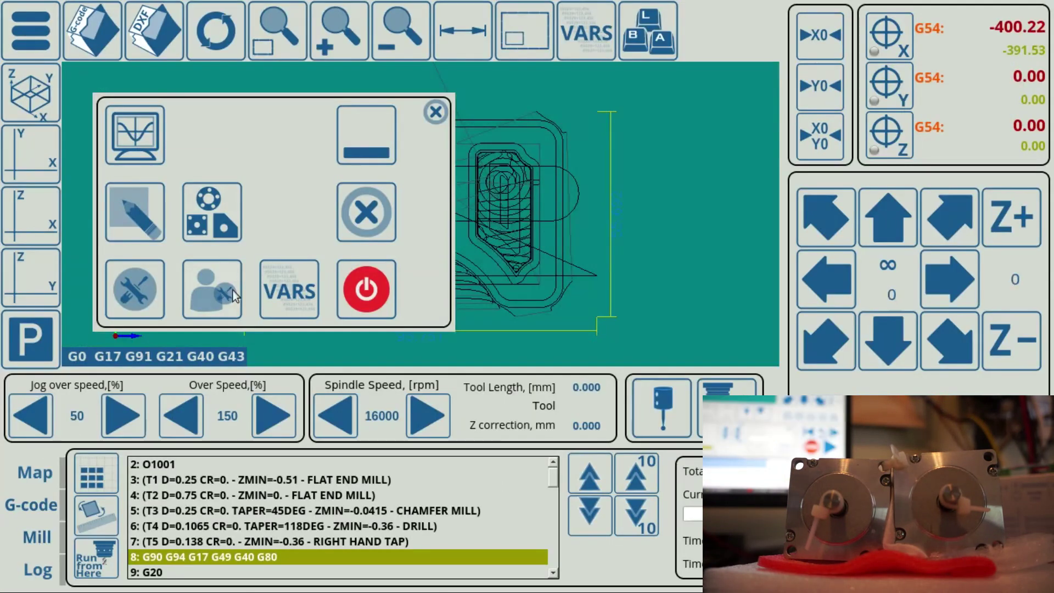
left_click(230, 299)
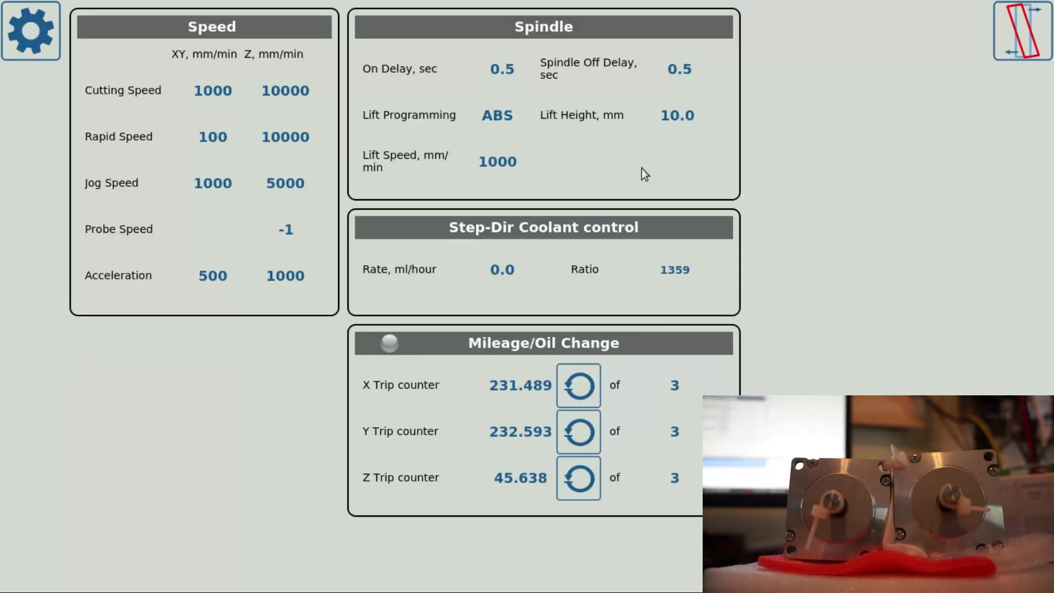
left_click(1024, 47)
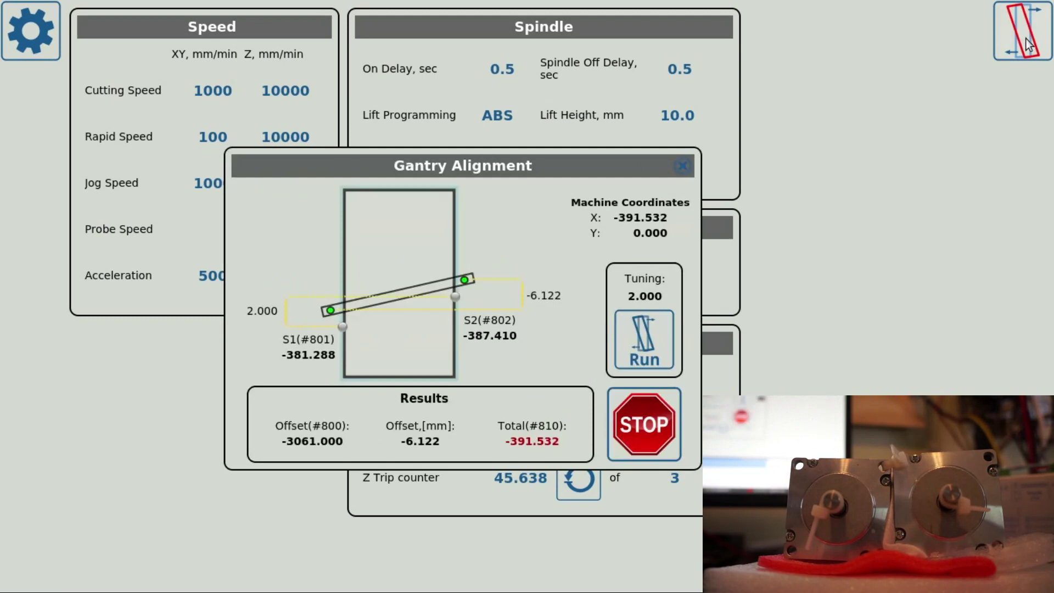
left_click(644, 357)
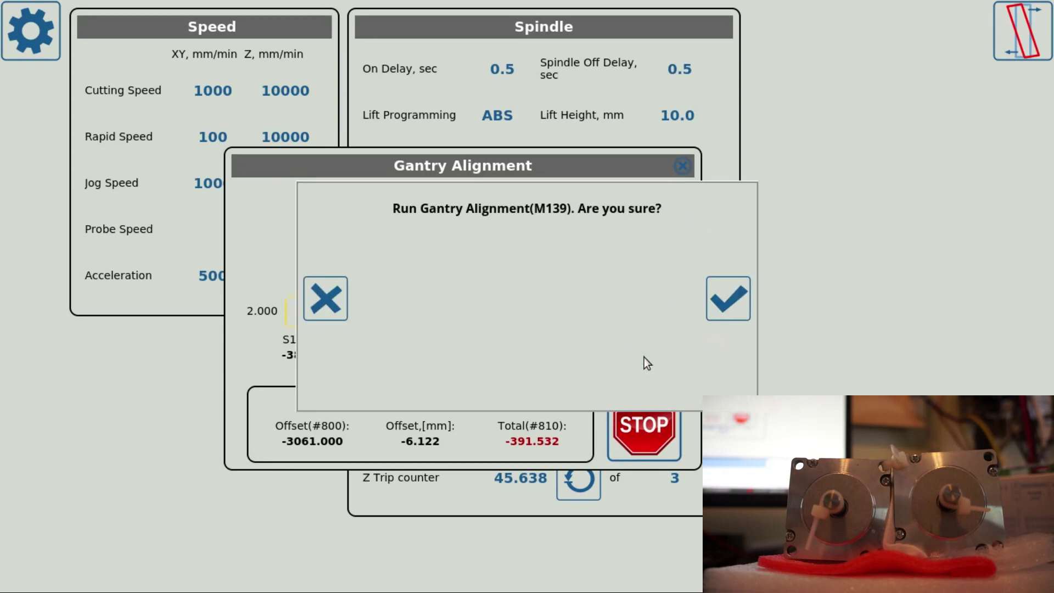
left_click(726, 309)
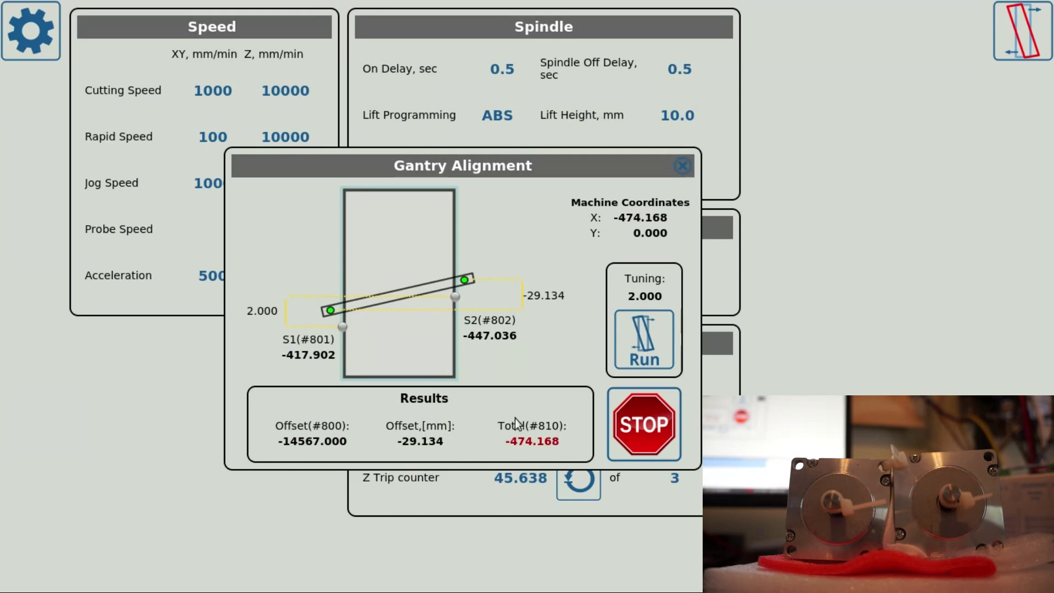
mouse_move(516, 421)
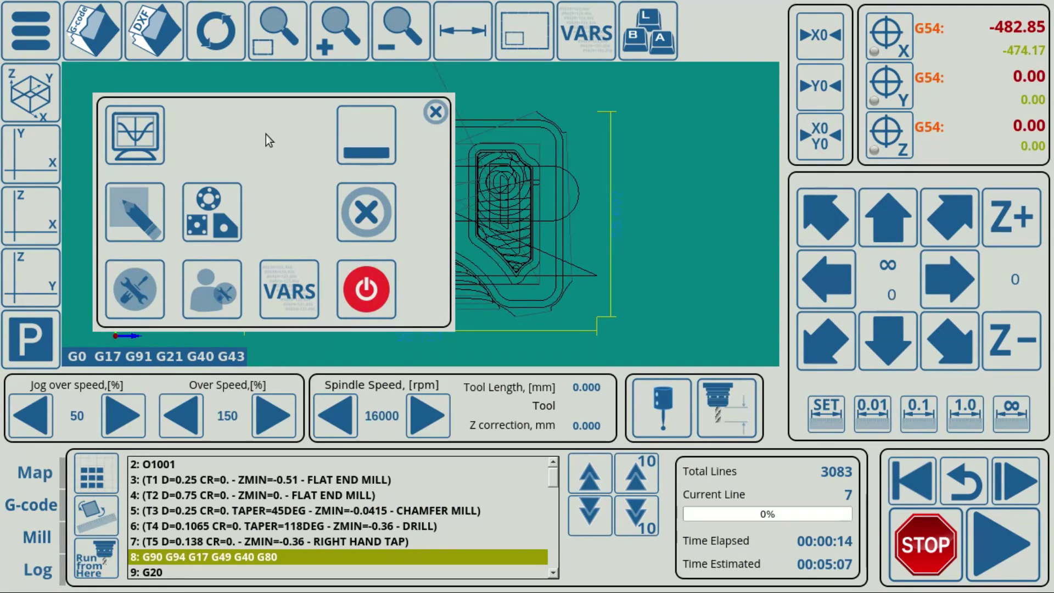
In Axes/Motors, attach Motor #0 and Motor #1 to axis Y, then reopen the configuration
left_click(147, 285)
left_click(75, 82)
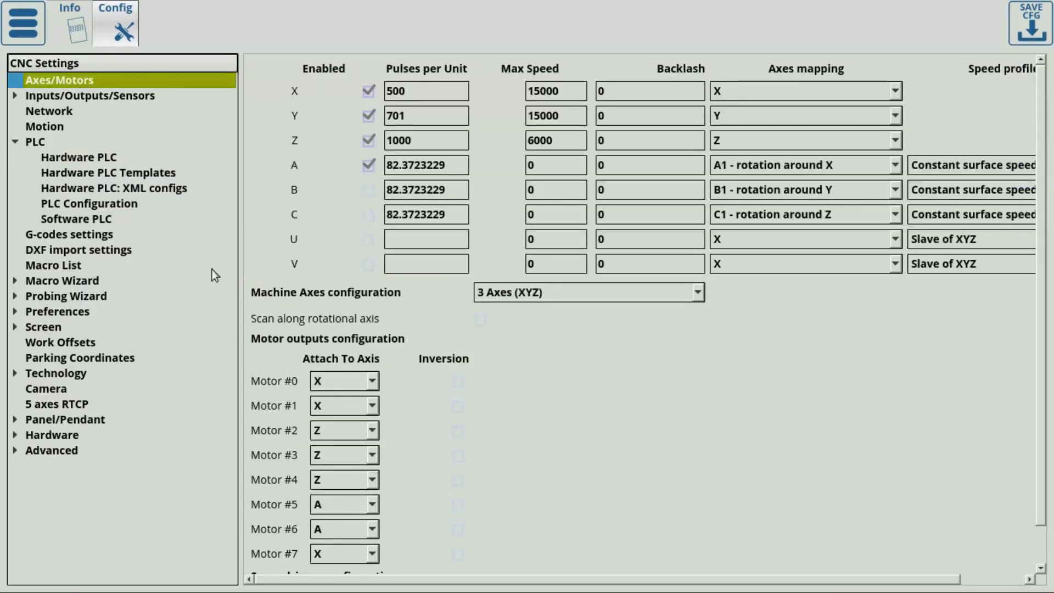
left_click(326, 385)
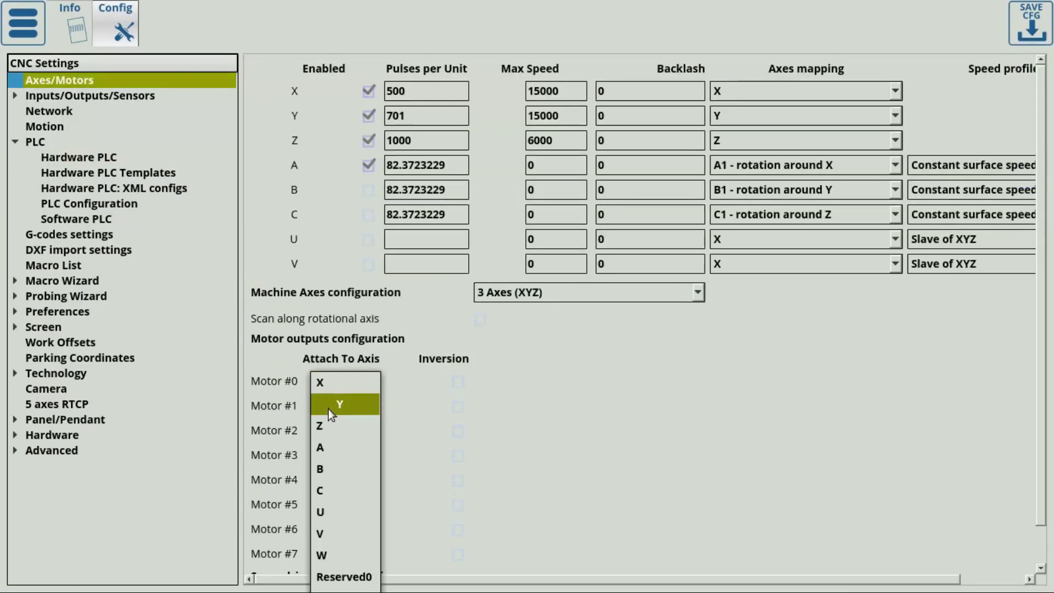
left_click(329, 408)
left_click(328, 408)
left_click(331, 433)
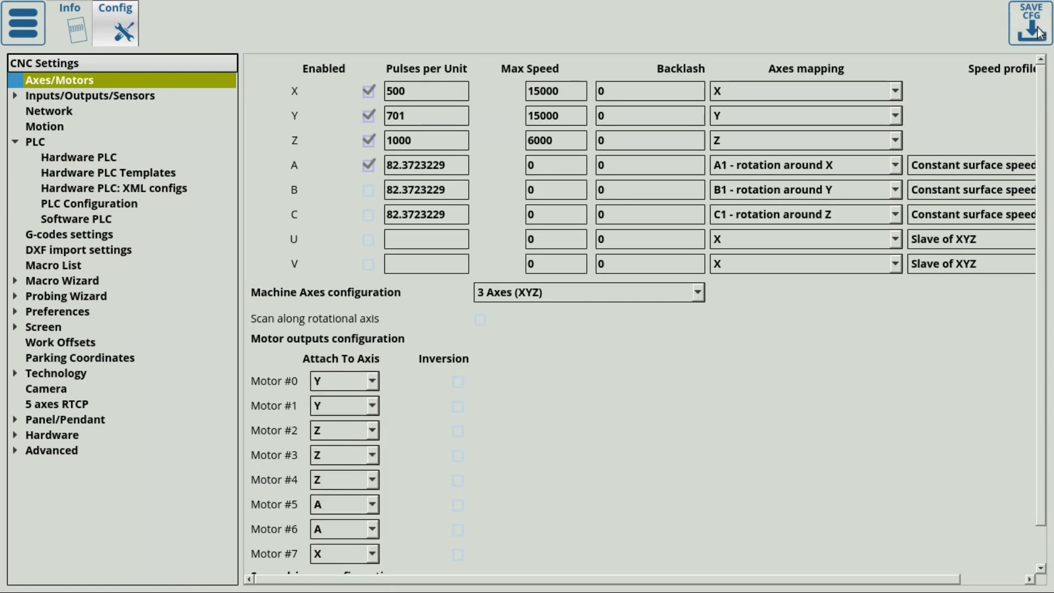
left_click(28, 18)
left_click(143, 277)
In the M139 macro, change M144 to M145 and the X-1000 move to Y-1000
left_click(56, 265)
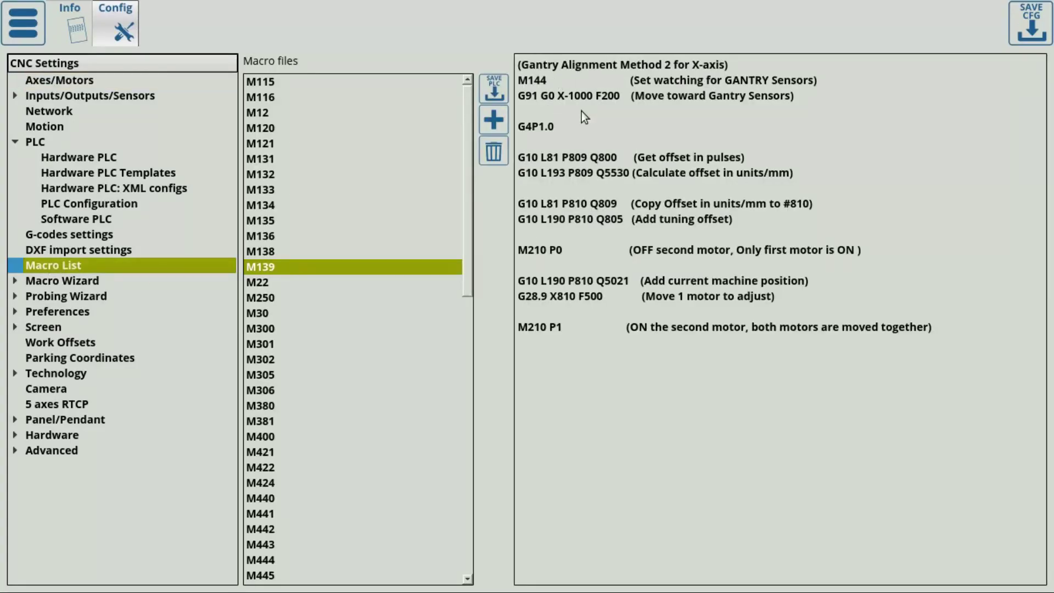
left_click_drag(936, 329, 506, 47)
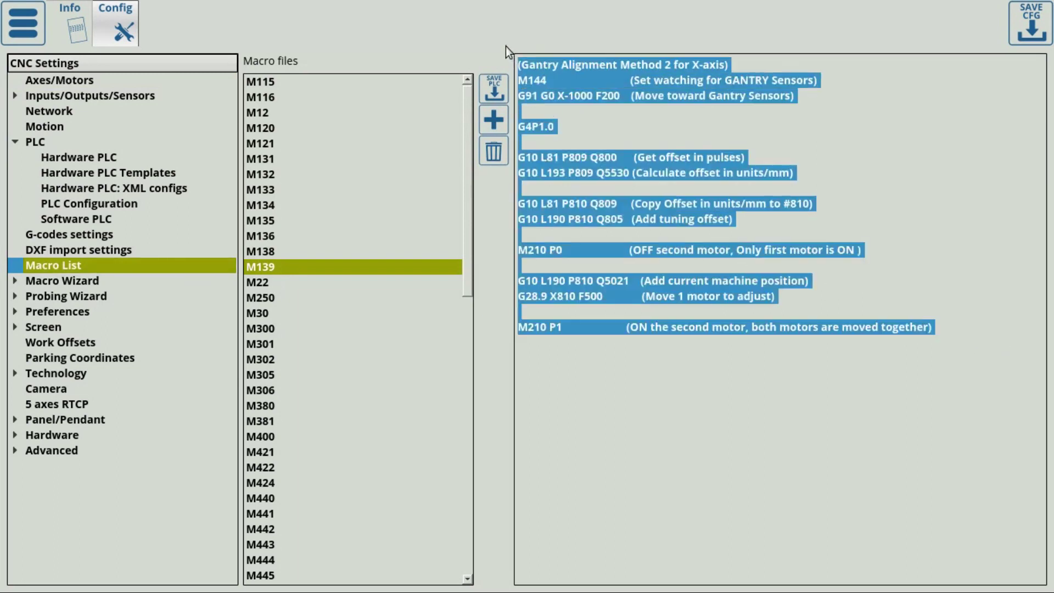
left_click(546, 82)
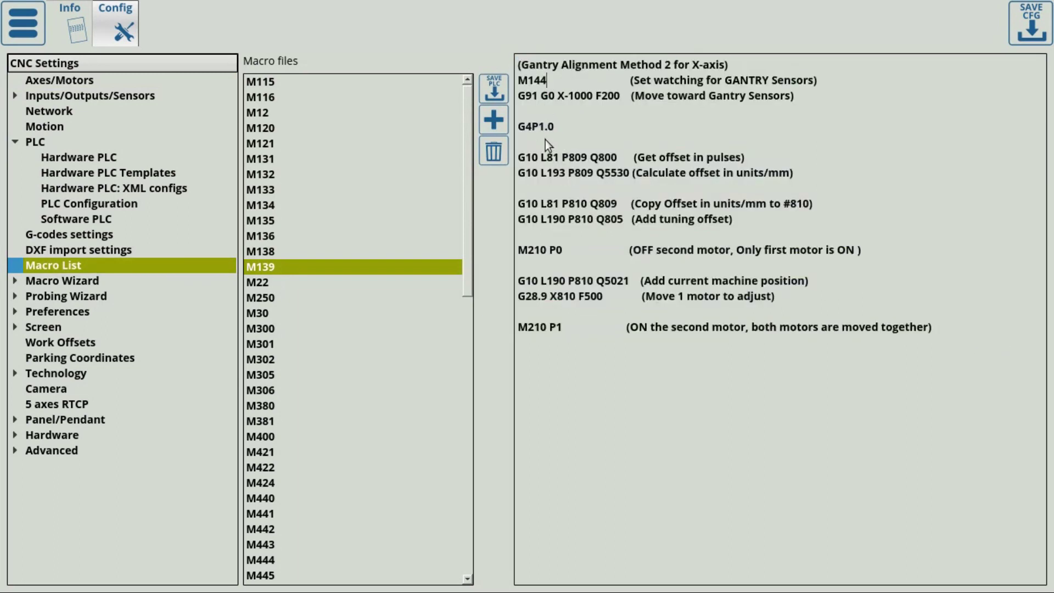
key("BackSpace")
type("5")
key("BackSpace")
type("Y")
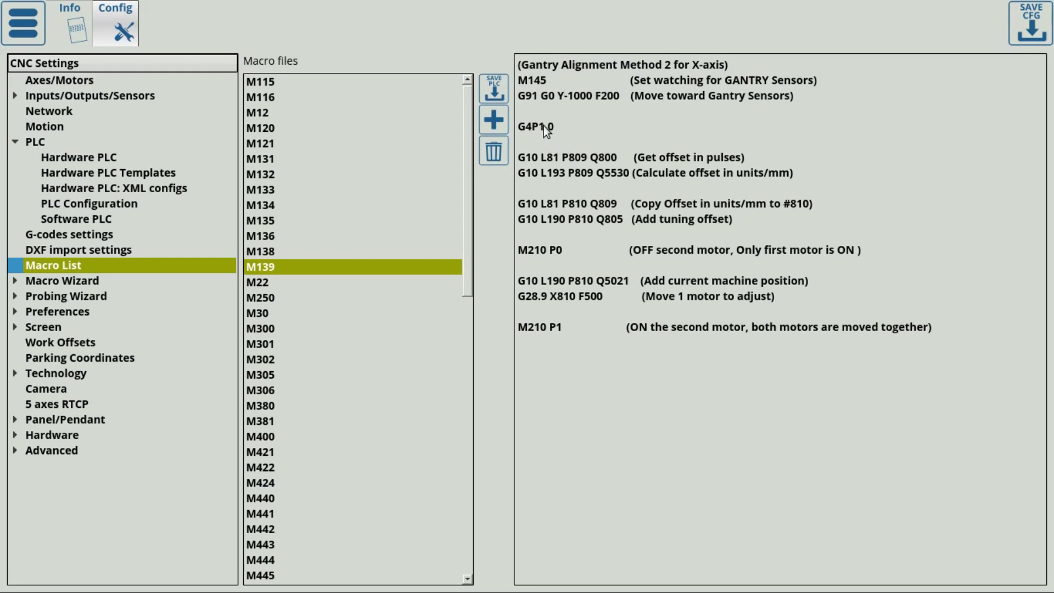
Change Q5530 to Q5531 in the M139 macro
left_click_drag(539, 129, 518, 128)
left_click_drag(619, 159, 511, 159)
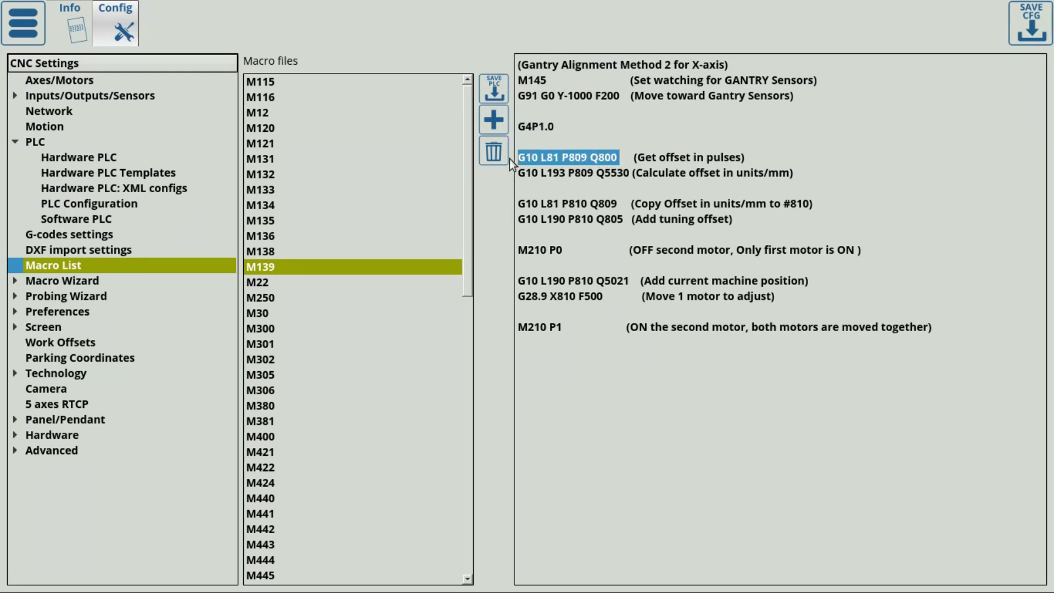
left_click(625, 176)
key("BackSpace")
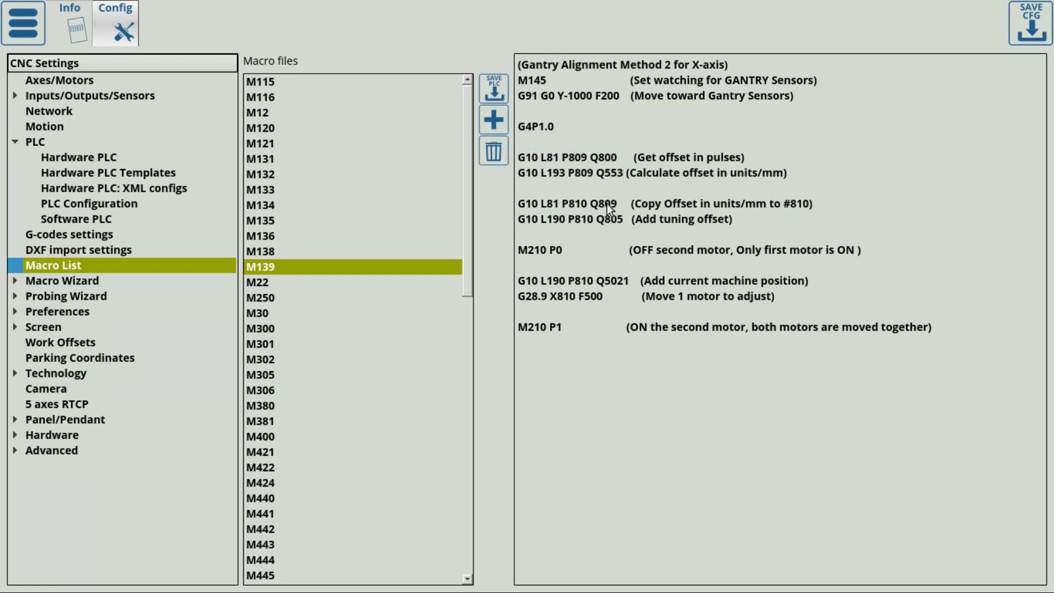
type("1")
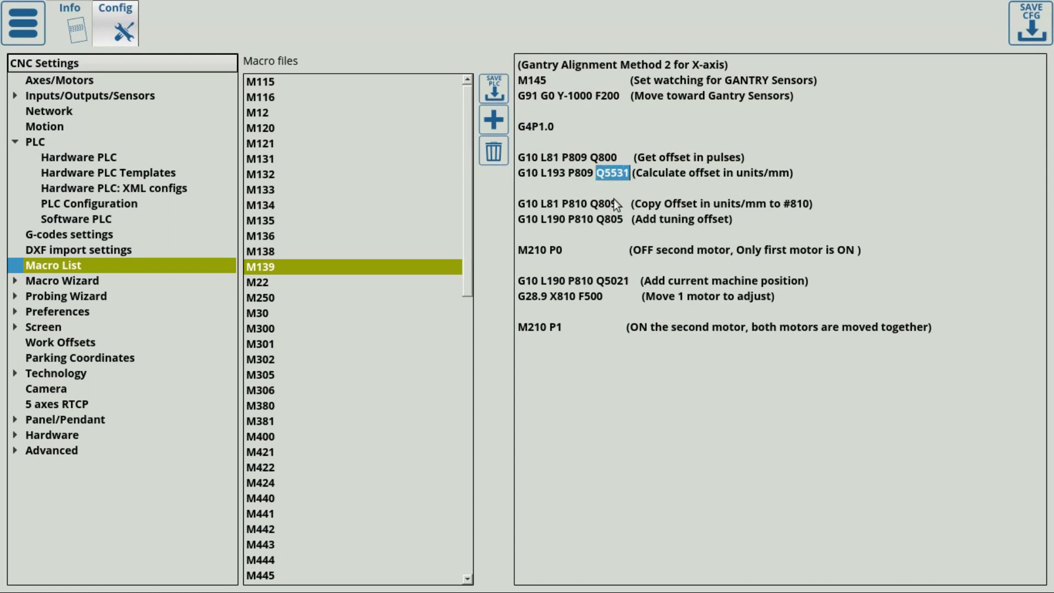
Change the M210 P0 call to M211 and Q5021 to Q5022
left_click_drag(617, 205, 524, 207)
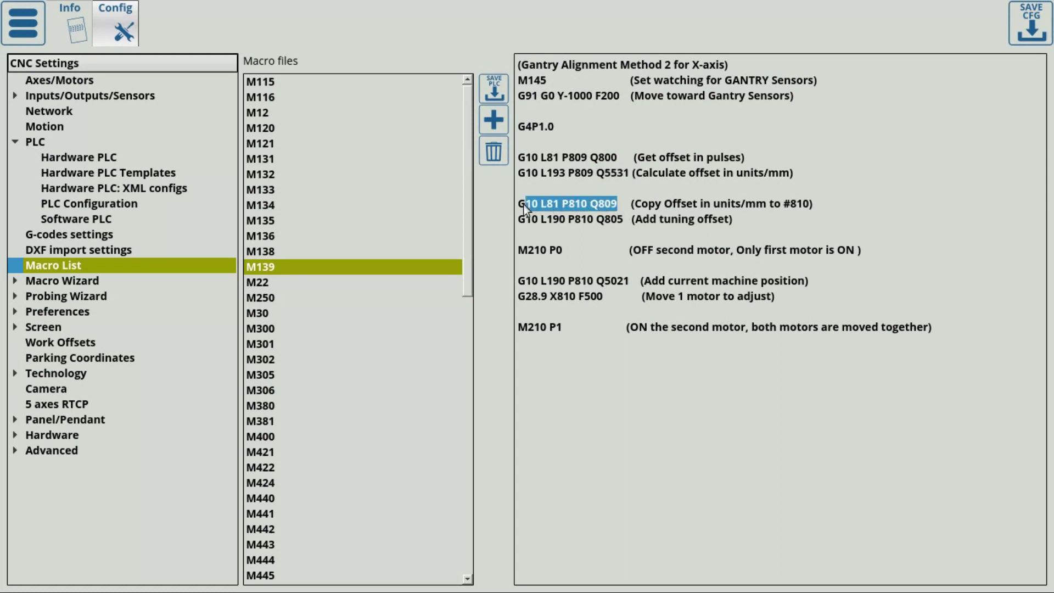
left_click_drag(626, 218, 610, 219)
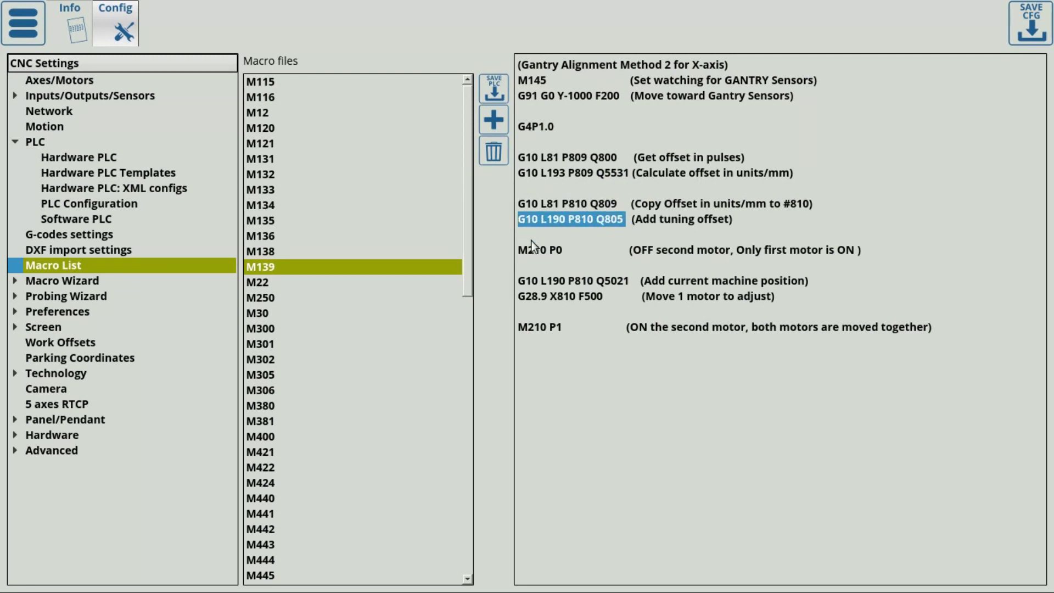
left_click(540, 261)
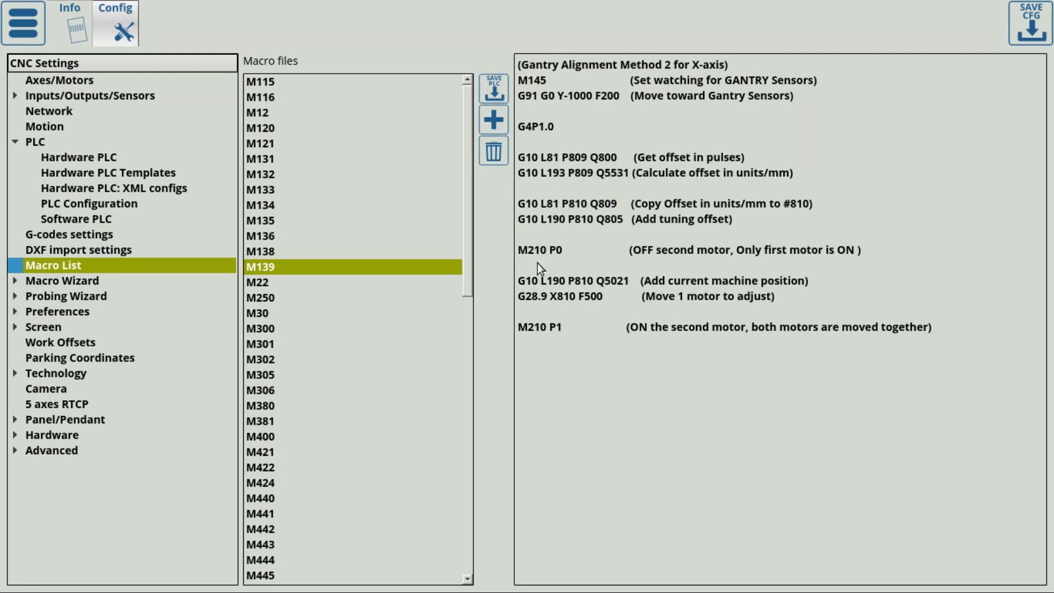
key("Delete")
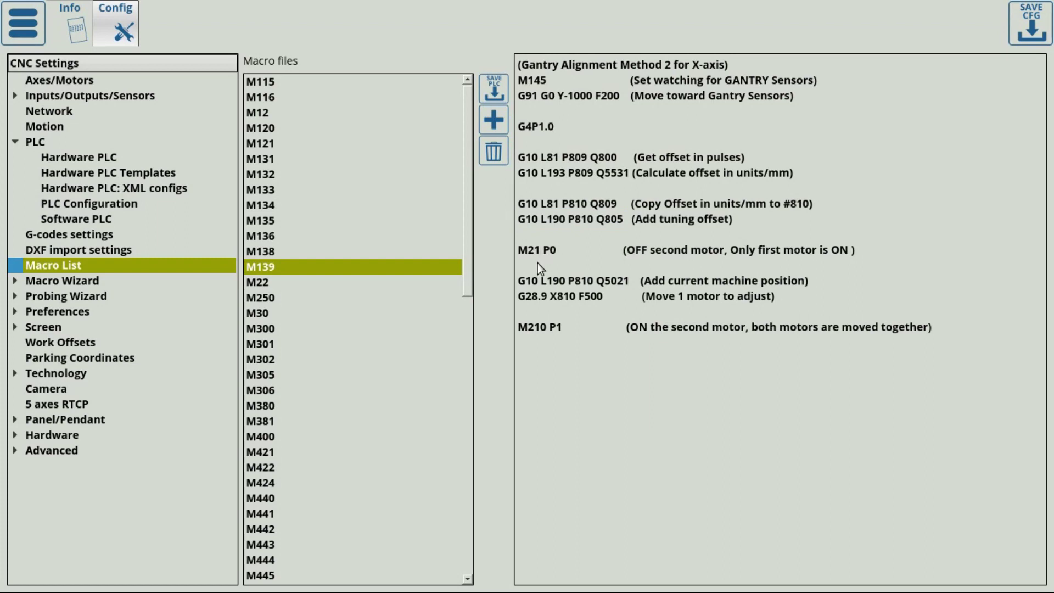
type("1")
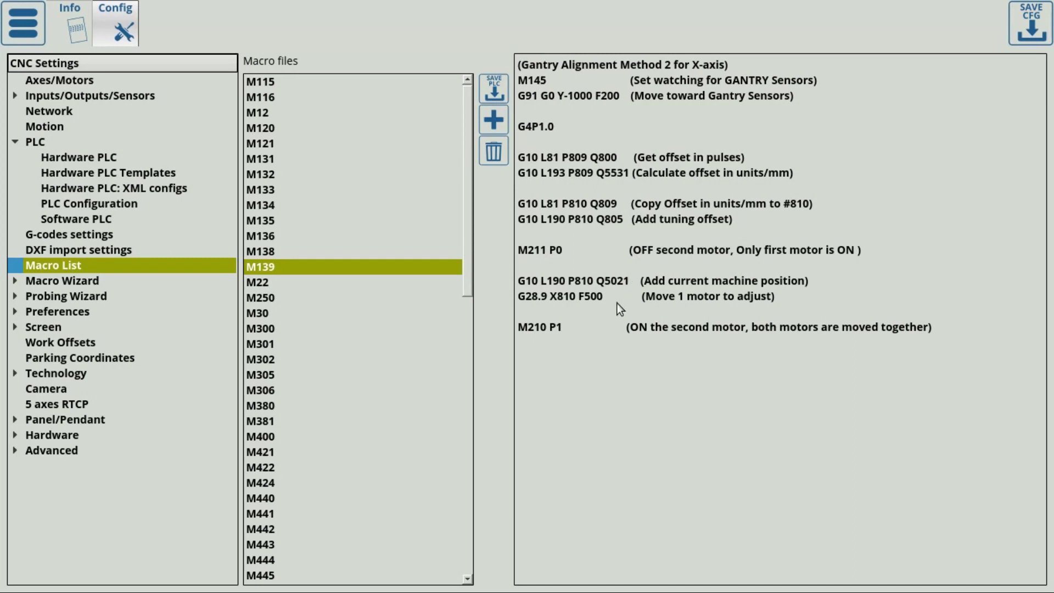
key("BackSpace")
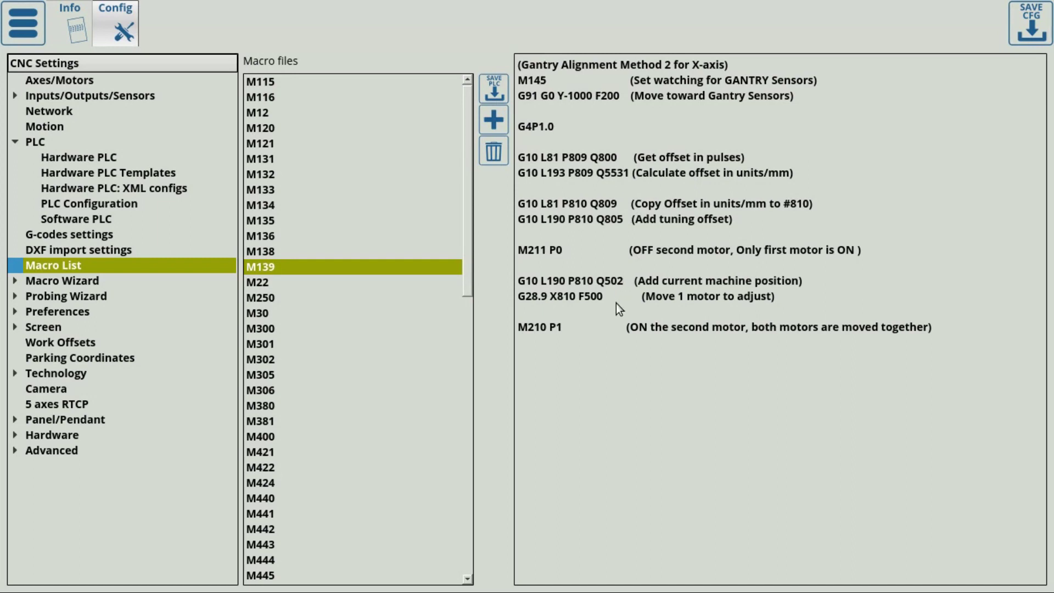
type("2")
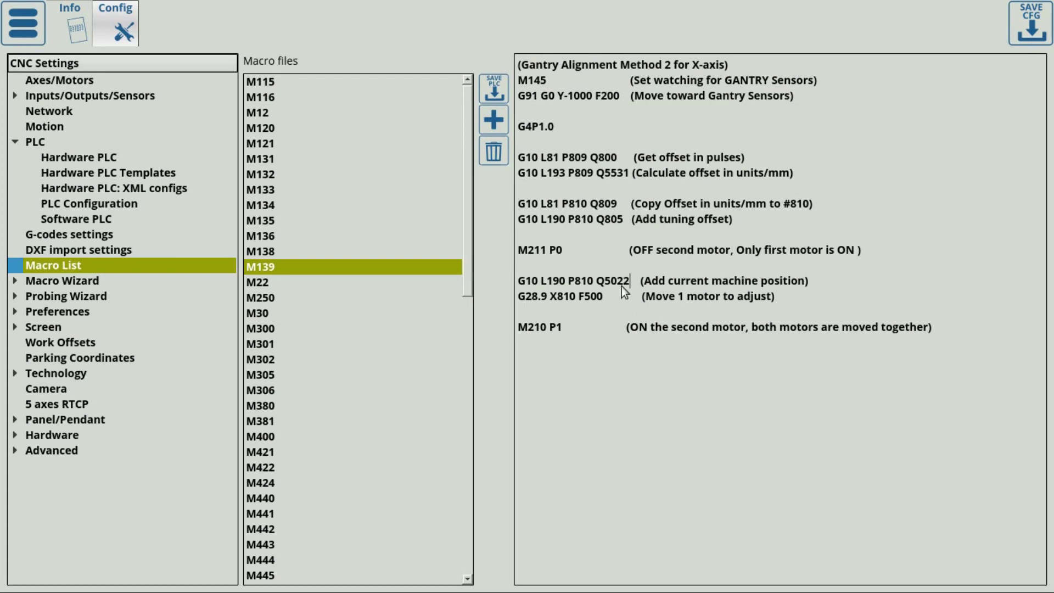
Change G28.9 X810 to Y810 and the M210 P1 call to M211 P1
key("BackSpace")
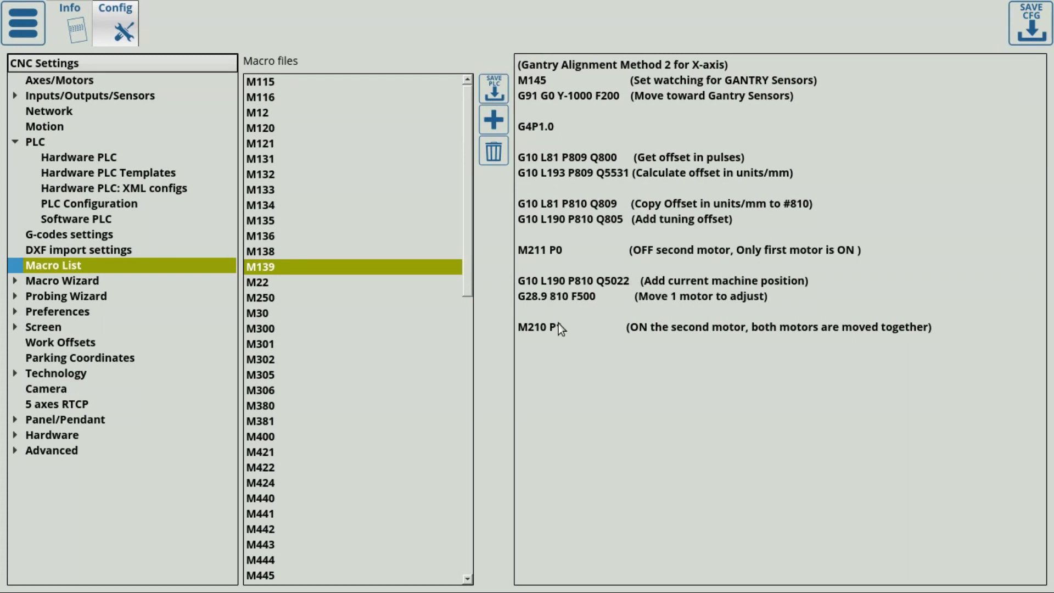
type("Y")
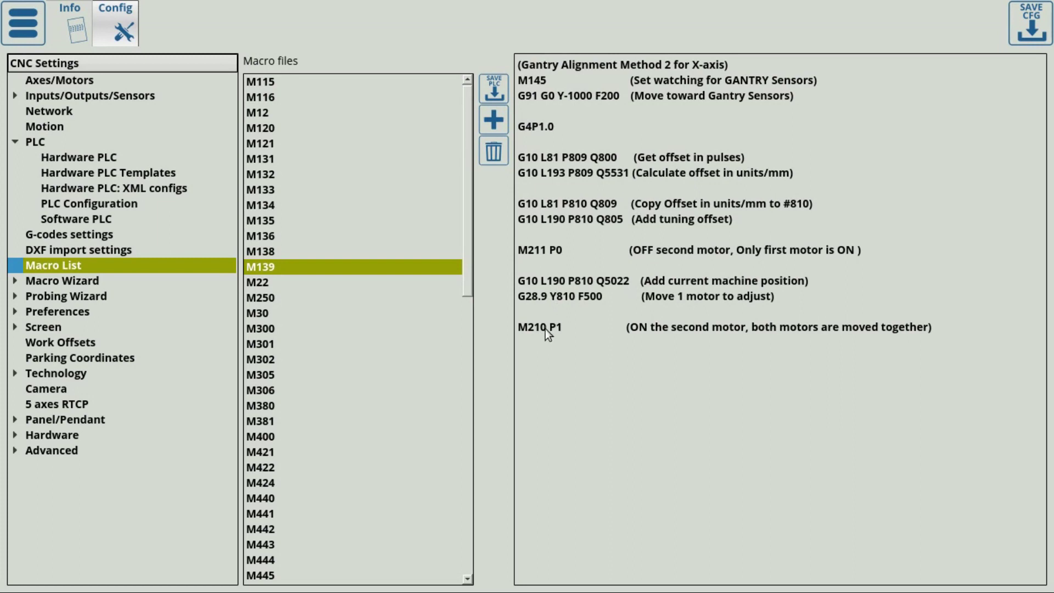
key("BackSpace")
type("1")
left_click_drag(555, 327, 511, 326)
left_click(107, 159)
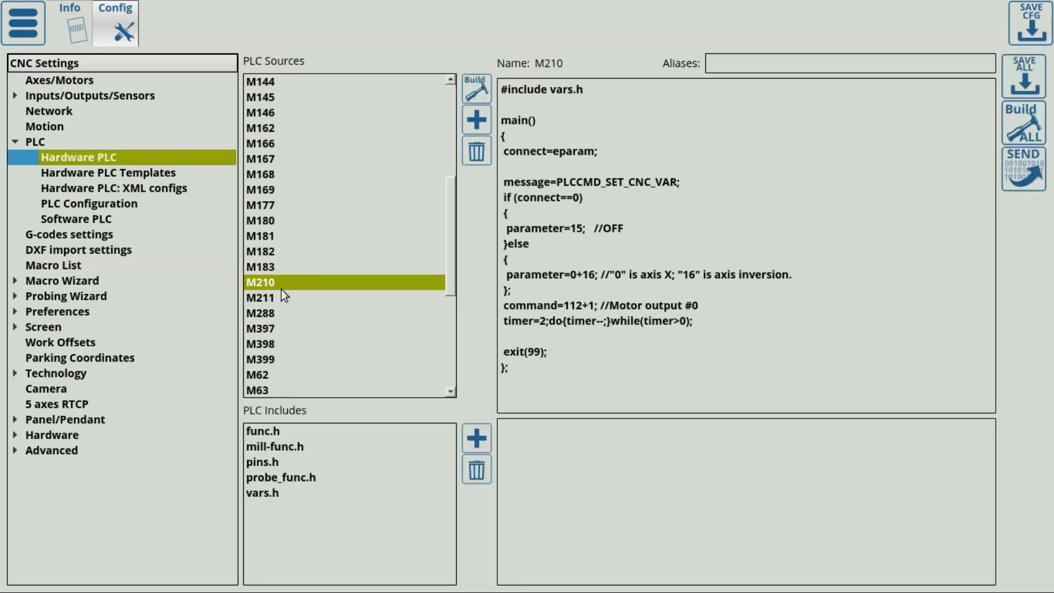
Review the M145 Hardware PLC source, then display and select the M211 source code
scroll(284, 295, "up", 3)
left_click(266, 236)
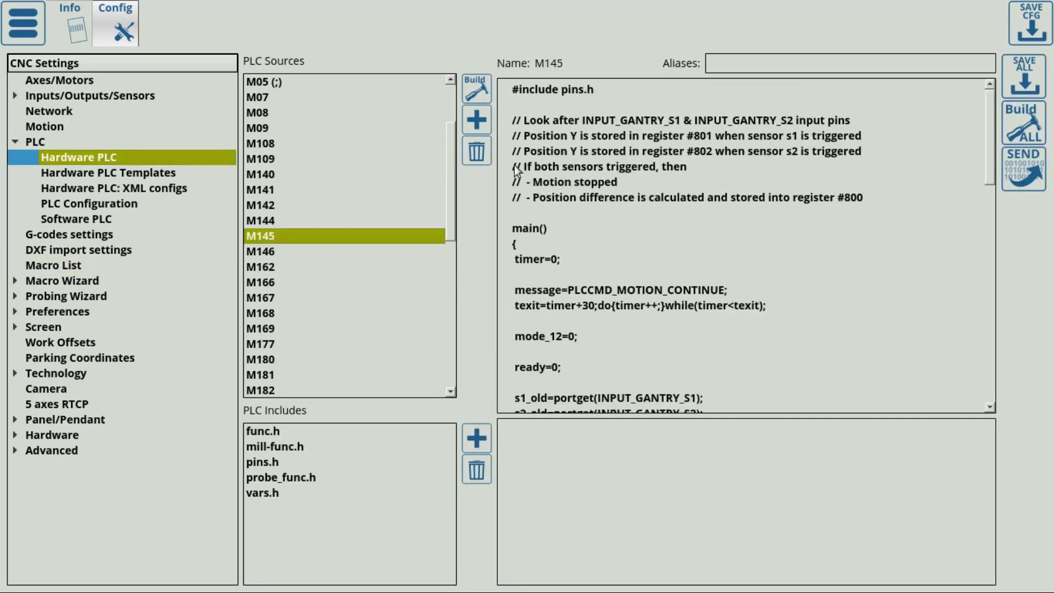
left_click_drag(513, 88, 654, 542)
scroll(279, 312, "down", 3)
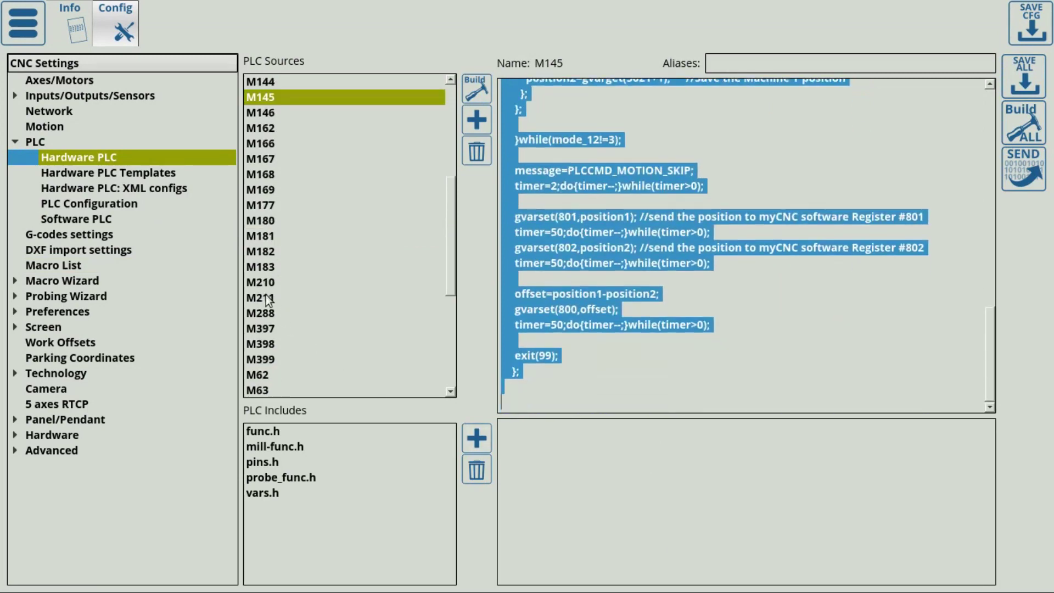
left_click(266, 297)
left_click_drag(586, 375, 461, 72)
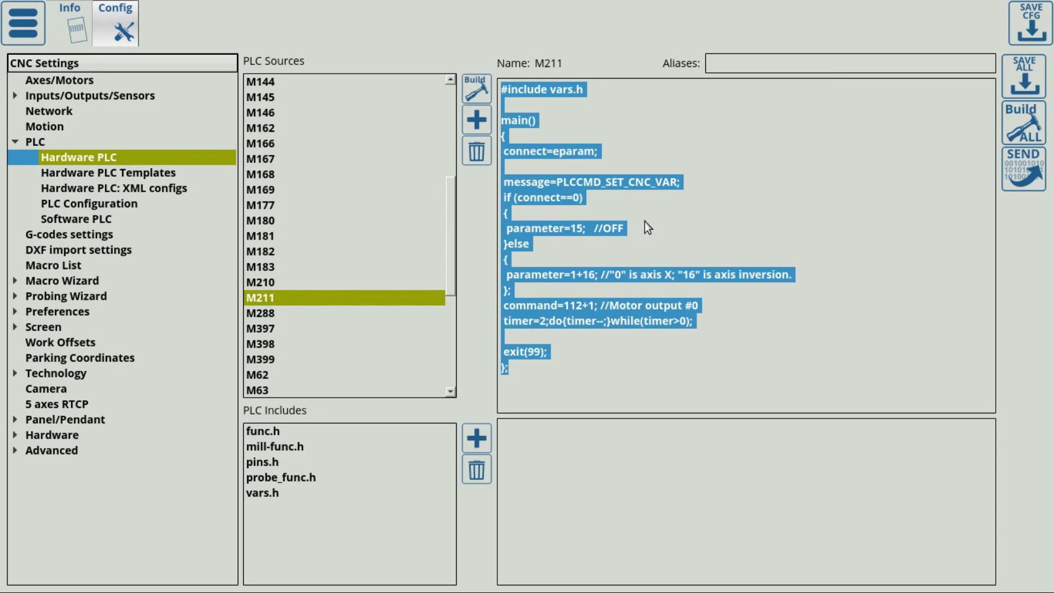